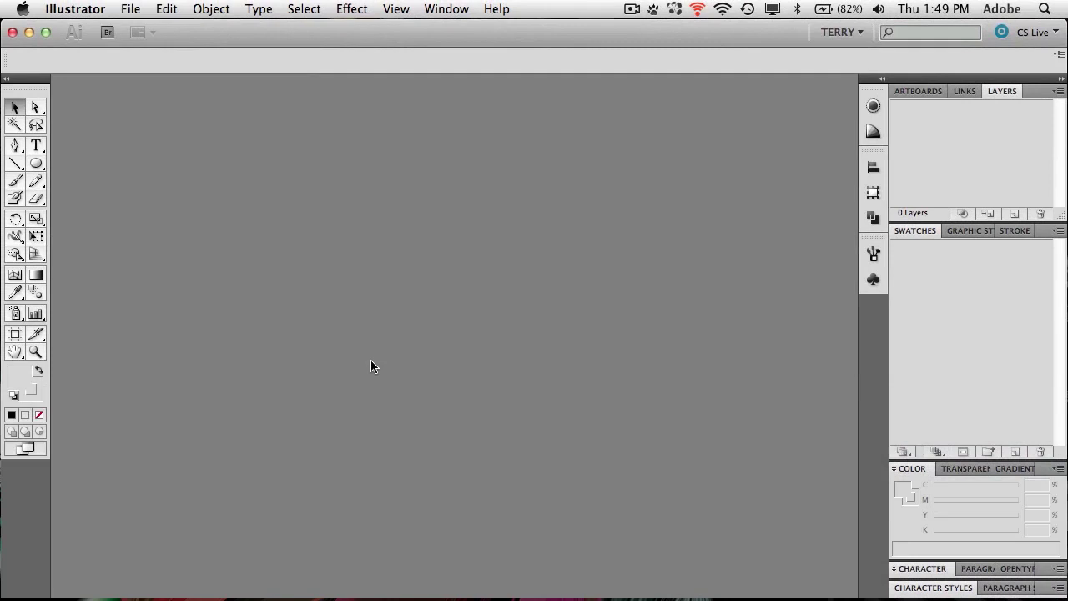
Create a new Letter-size document, 11 by 8.5 in, in landscape orientation with one artboard
click(130, 9)
click(133, 31)
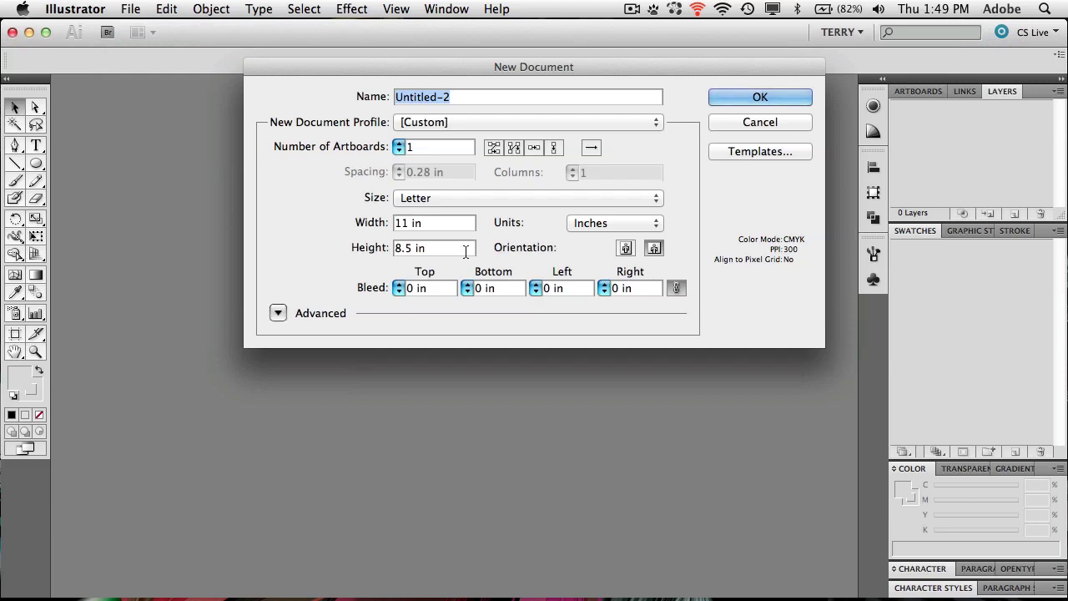
click(625, 248)
click(655, 249)
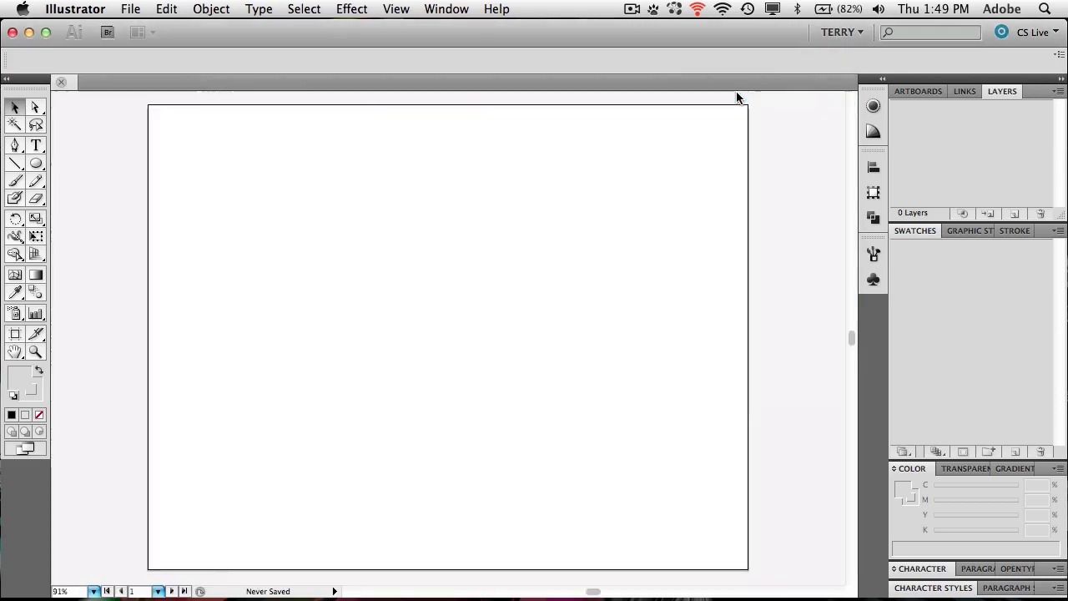
click(736, 98)
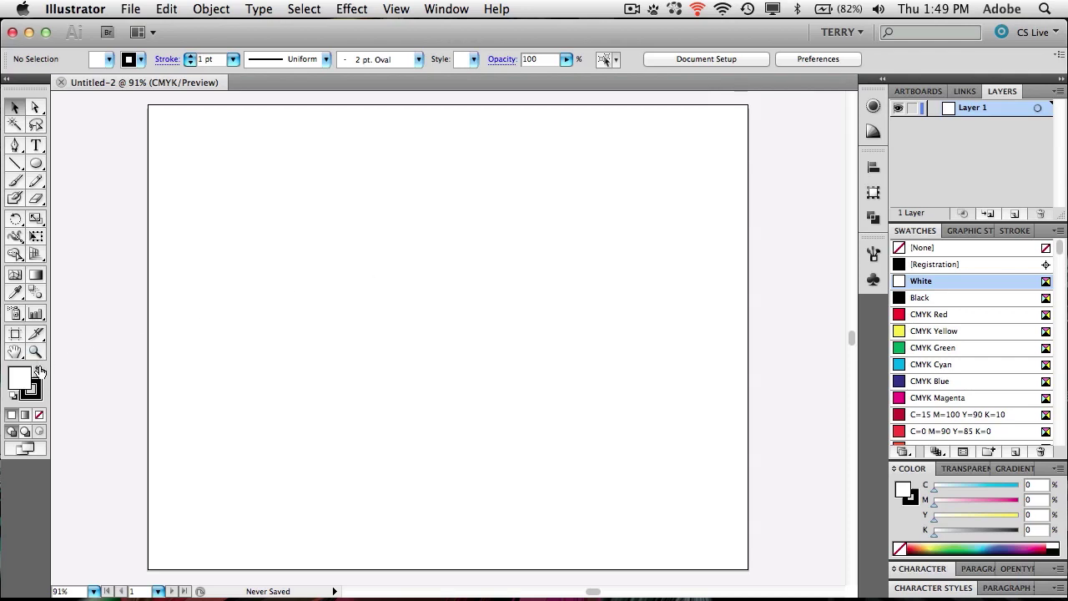
Draw a circle in the left half of the artboard with a black fill and no stroke
click(35, 164)
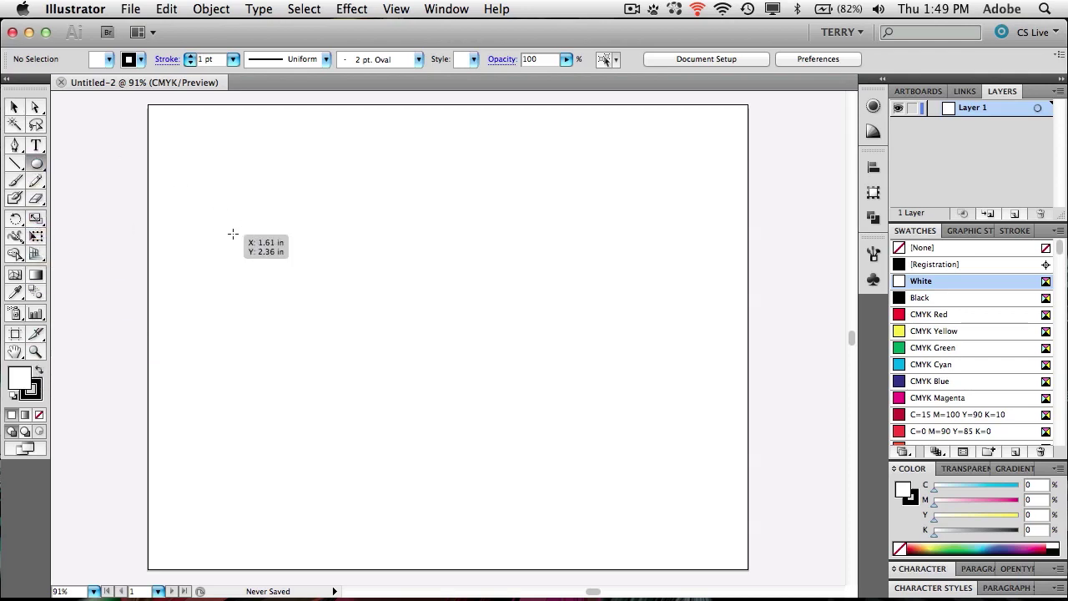
drag(227, 234, 381, 374)
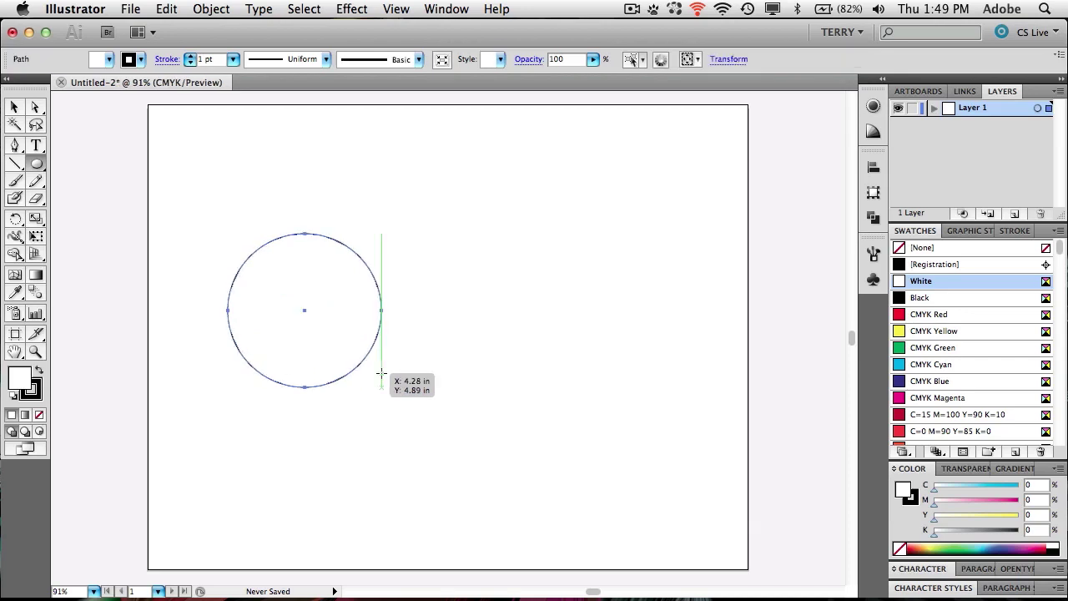
click(37, 373)
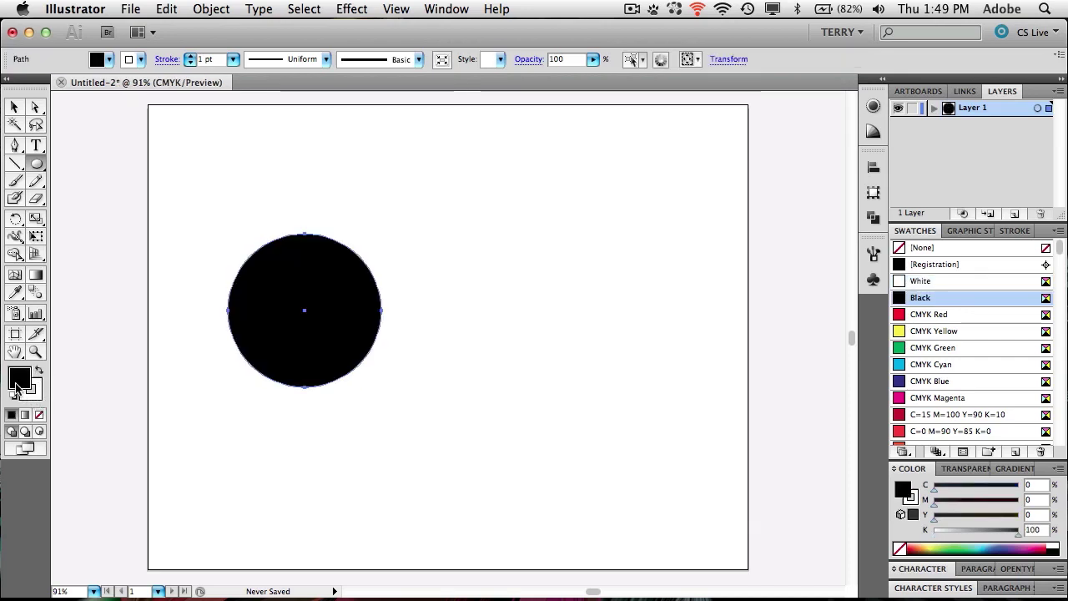
click(36, 393)
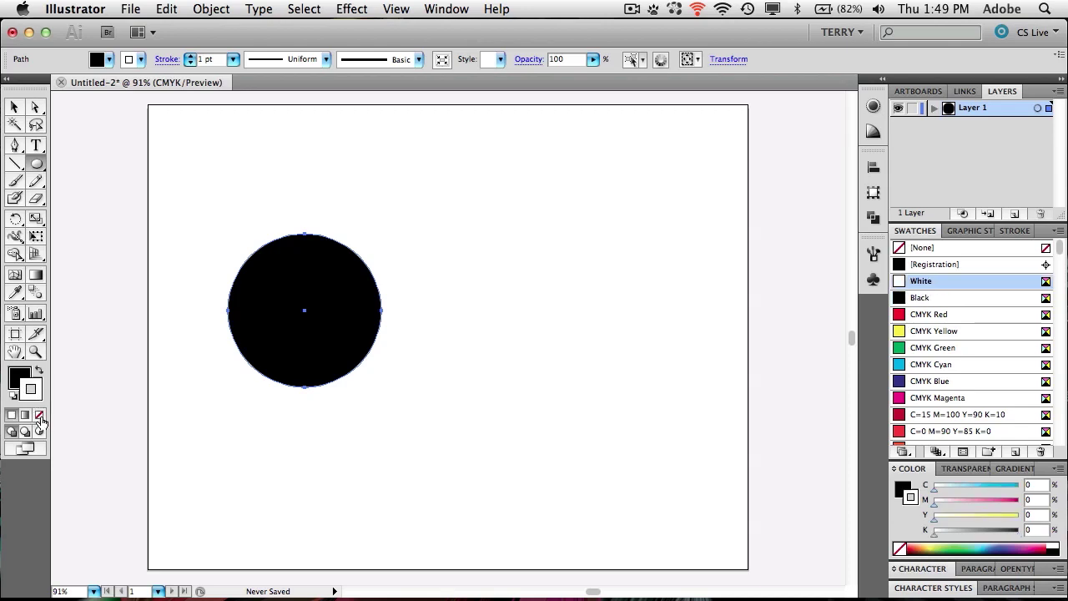
click(39, 420)
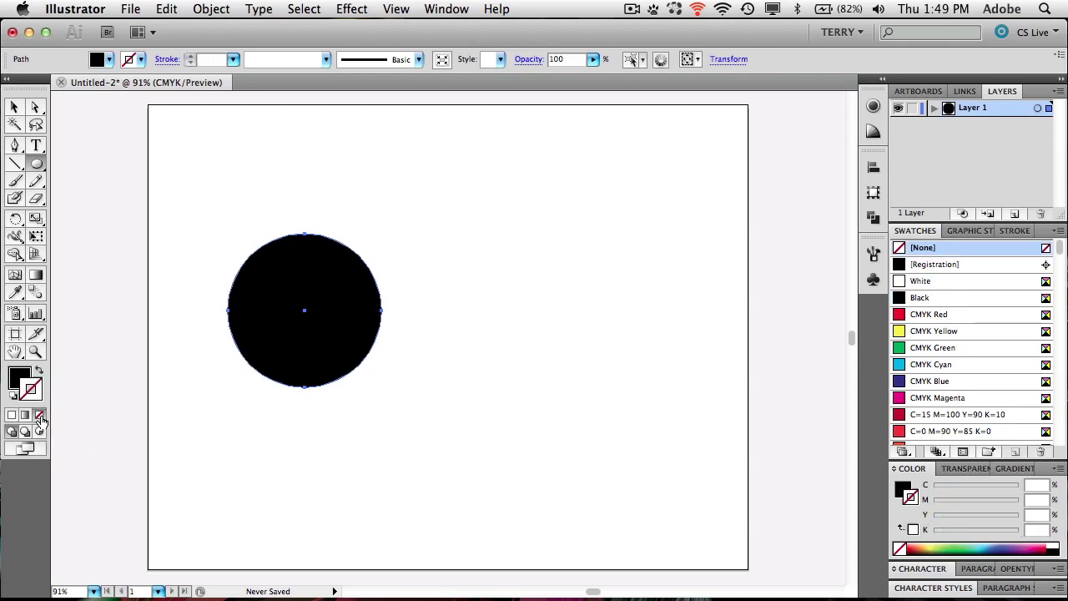
click(18, 374)
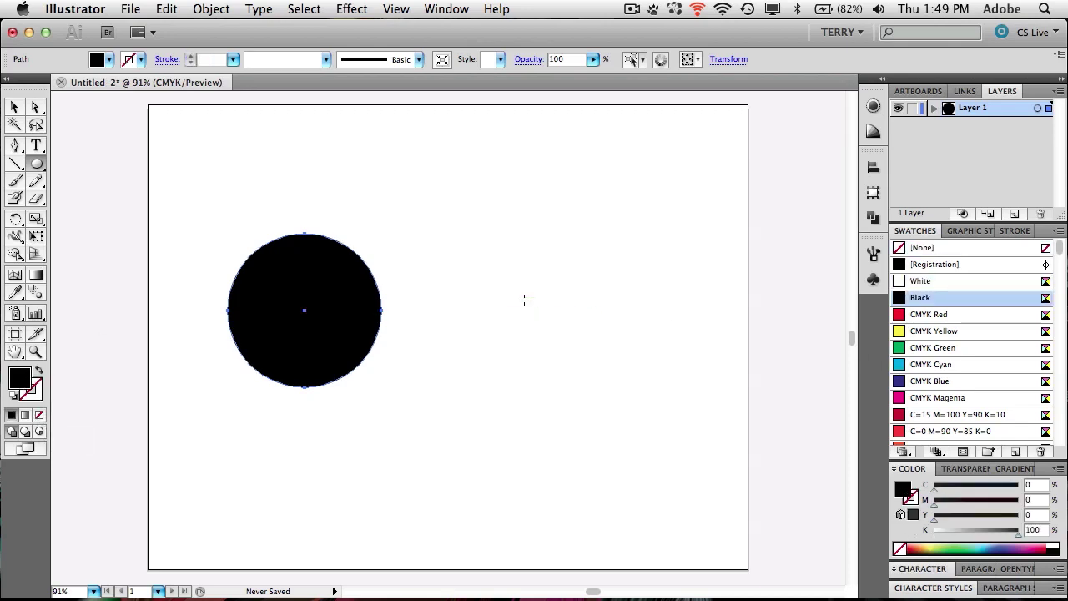
Duplicate the black circle twice to its right, forming a horizontal row of three overlapping circles
key(v)
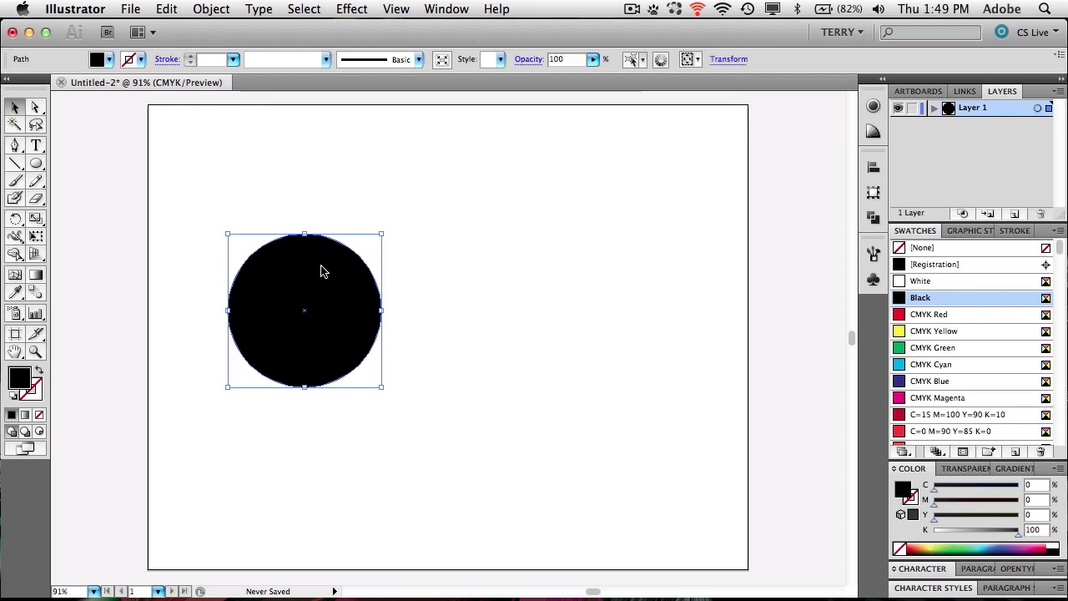
key(super+shift+a)
drag(358, 287, 598, 306)
key(super+shift+a)
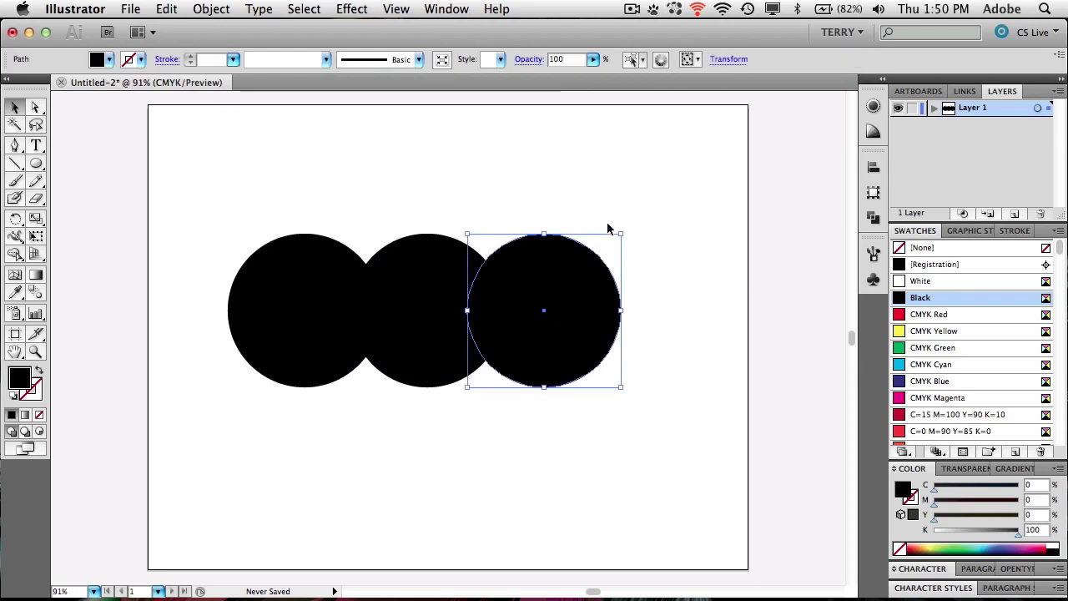
click(660, 220)
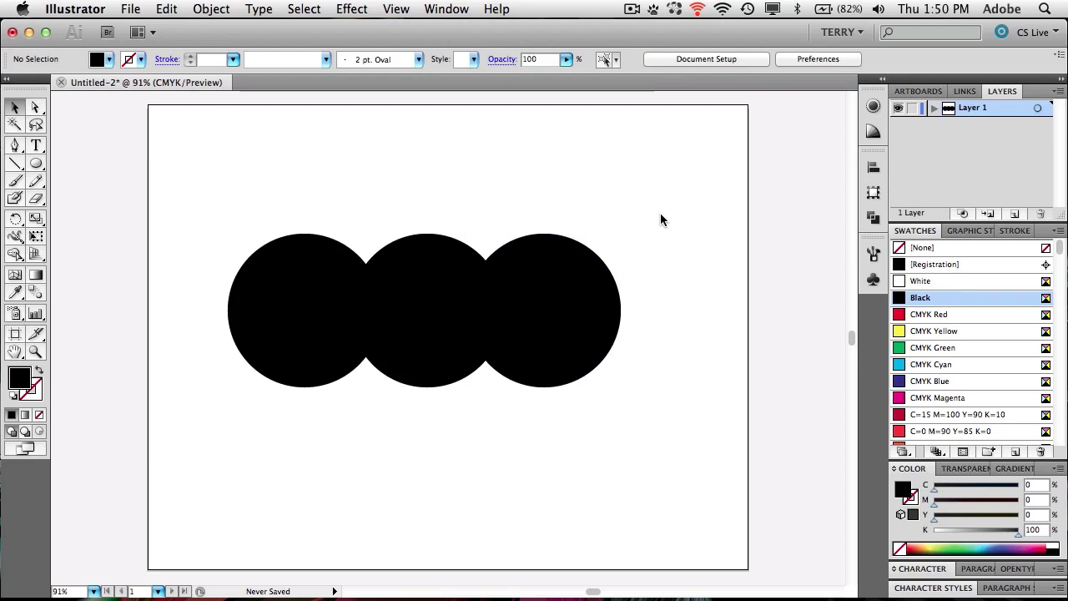
Fill the left circle with CMYK Magenta, the middle one with CMYK Yellow and the right one with CMYK Blue
click(558, 301)
click(450, 278)
click(294, 318)
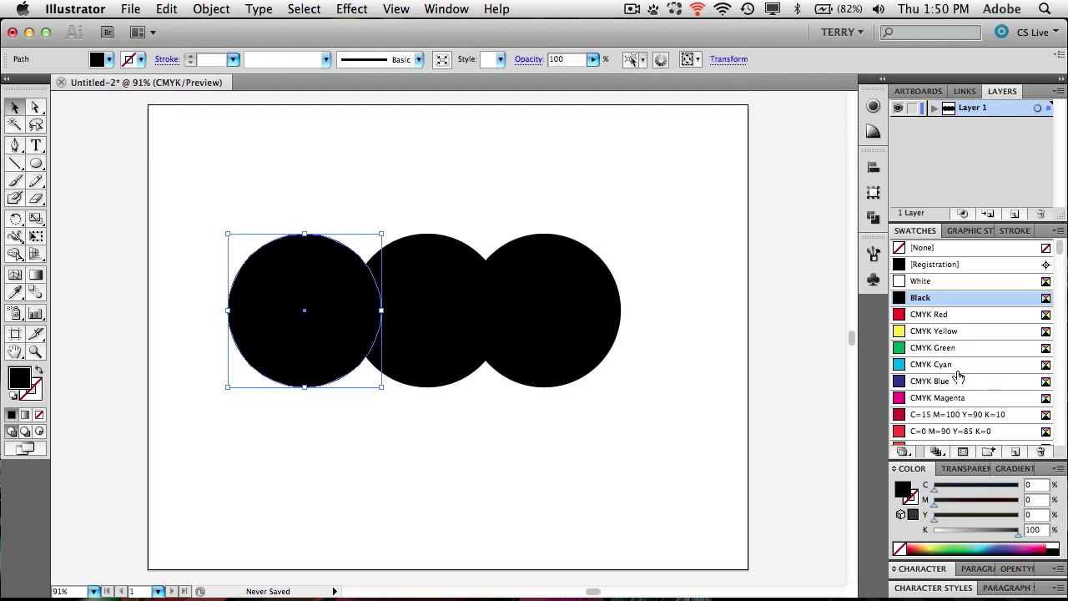
click(935, 398)
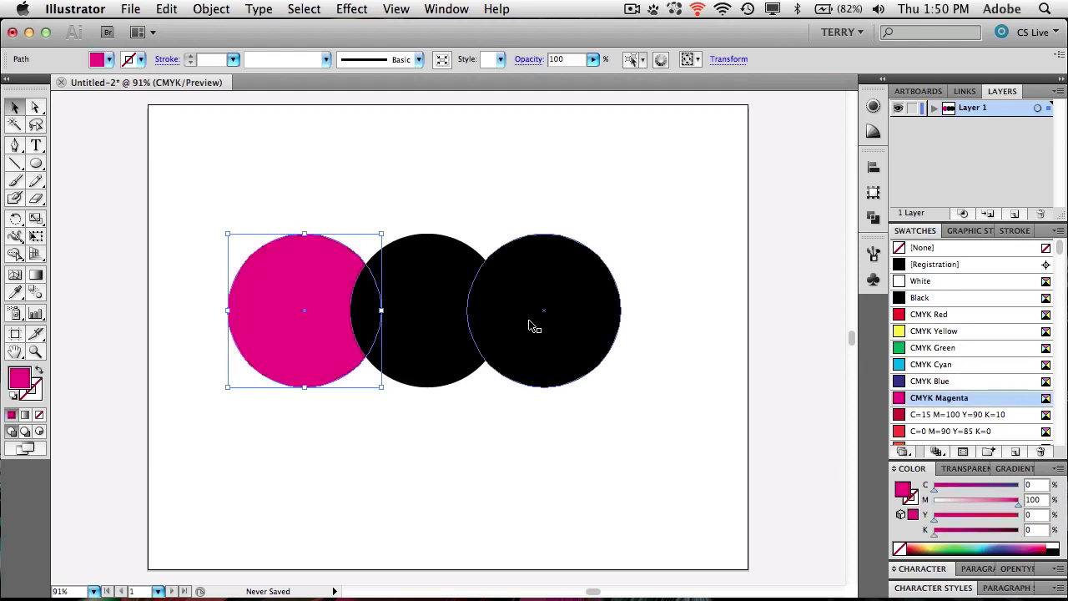
click(437, 309)
click(978, 334)
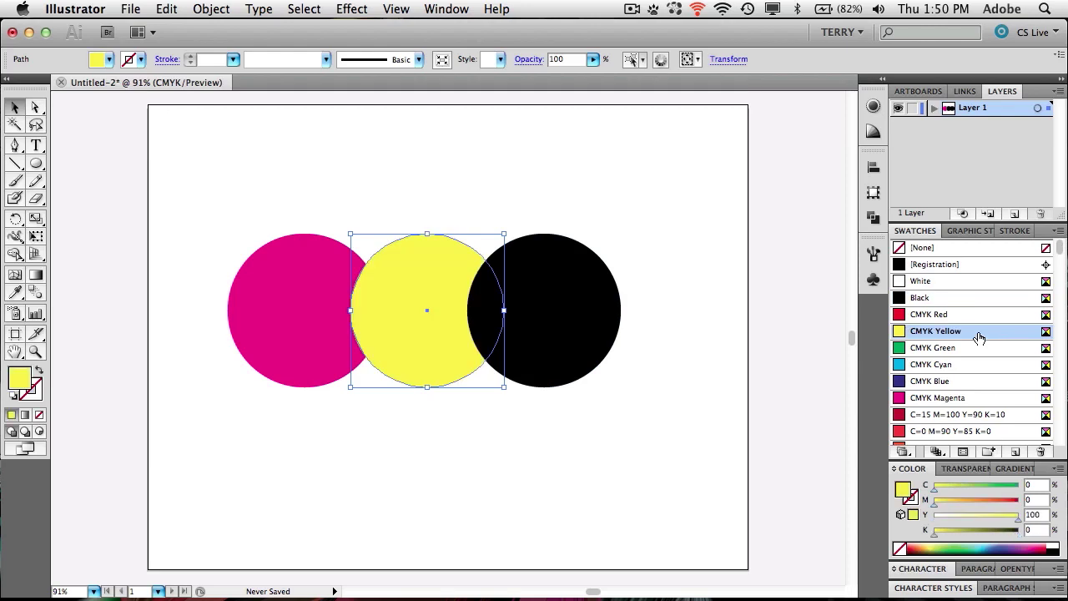
click(546, 332)
click(927, 384)
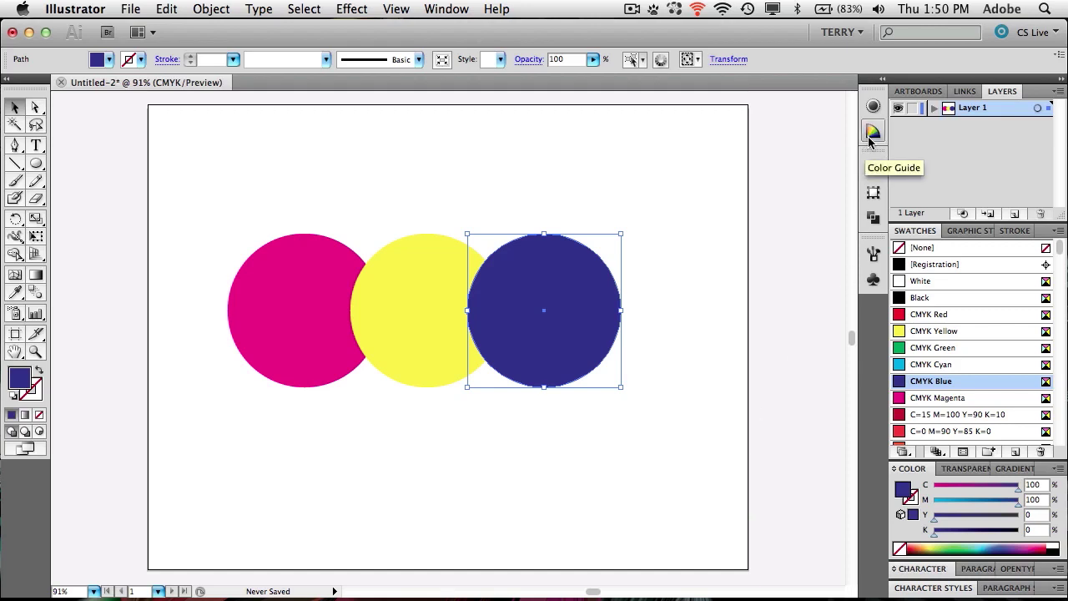
Show the Color Guide and choose the Triad 3 harmony rule based on the right circle's blue
click(449, 10)
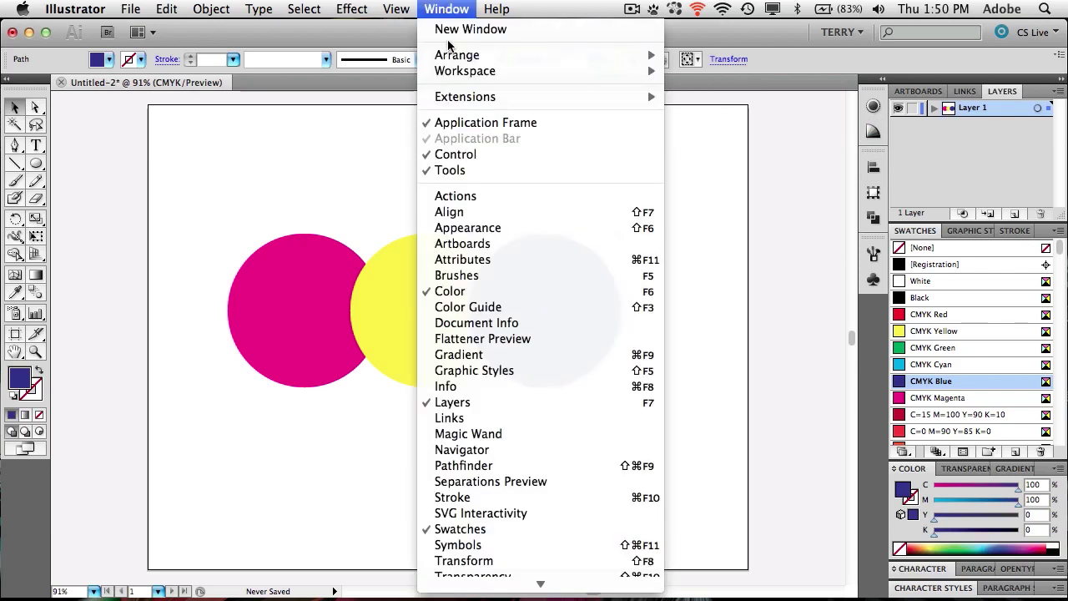
click(517, 307)
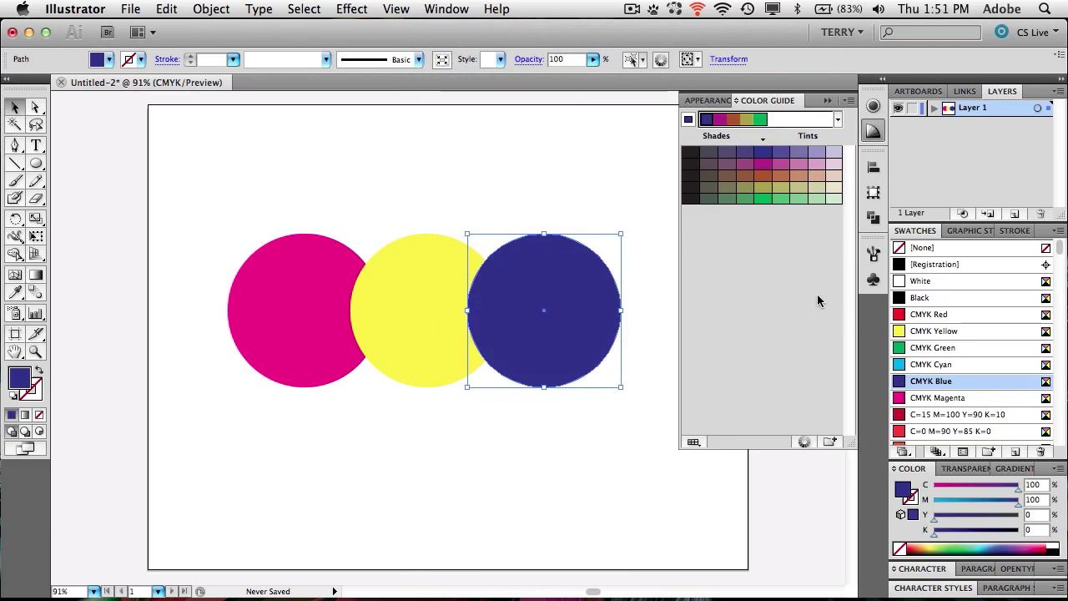
click(838, 122)
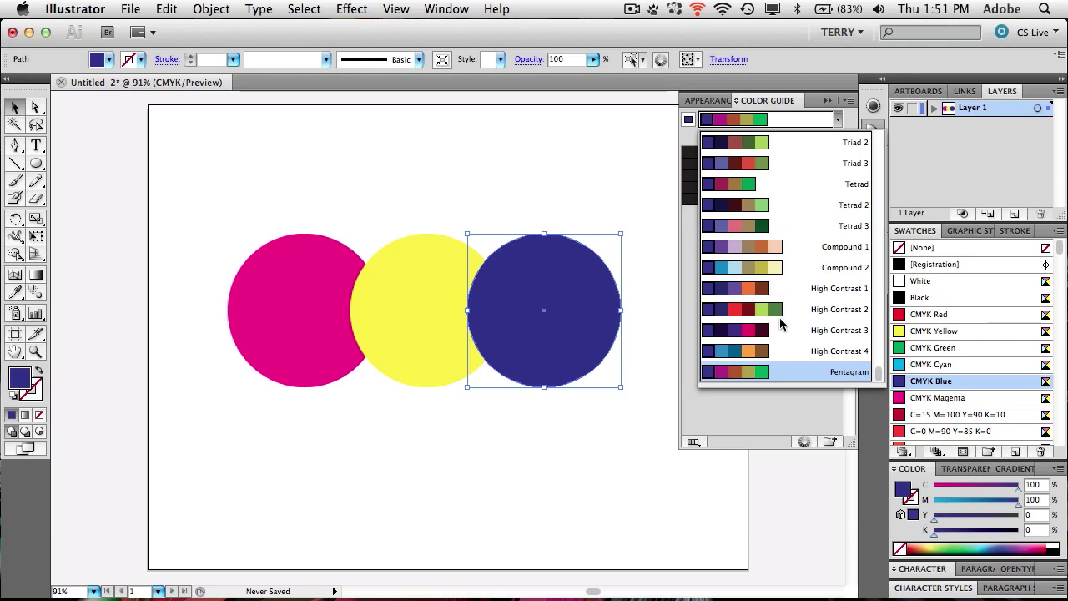
drag(877, 372, 884, 261)
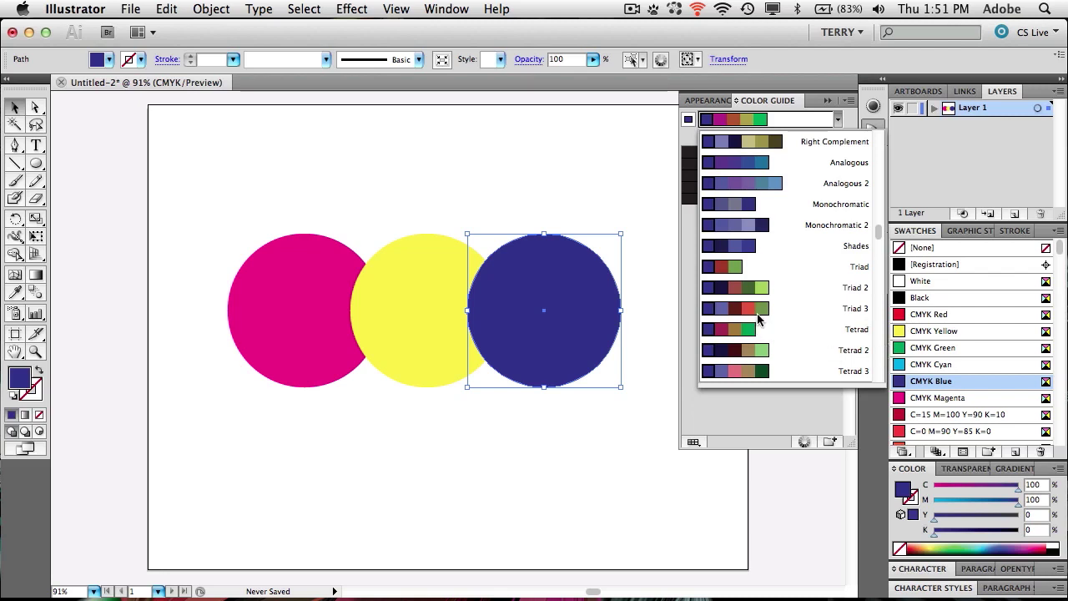
scroll(821, 307, down, 5)
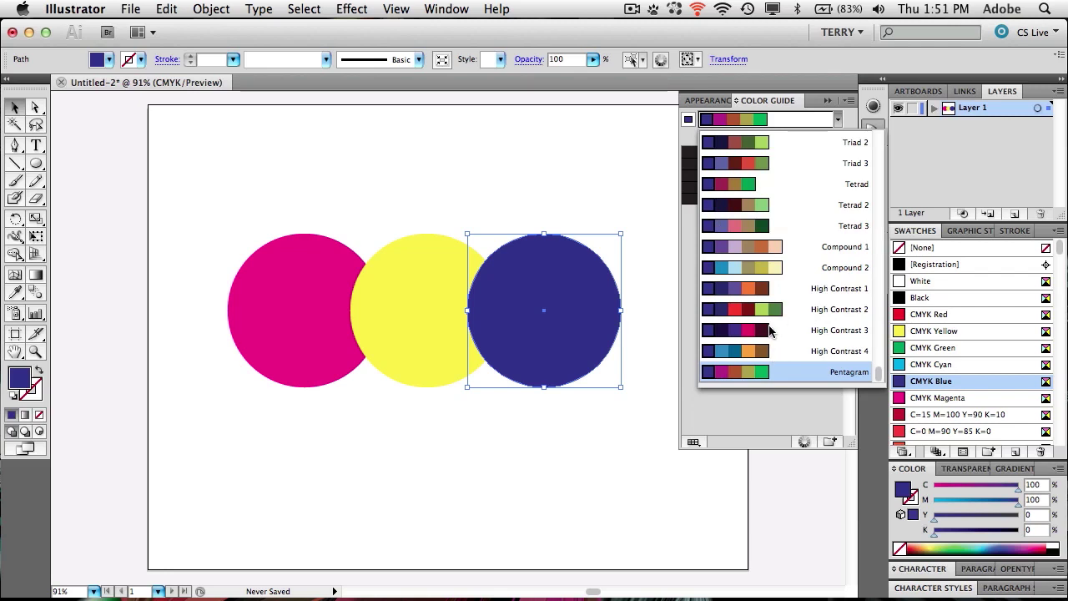
scroll(788, 296, up, 5)
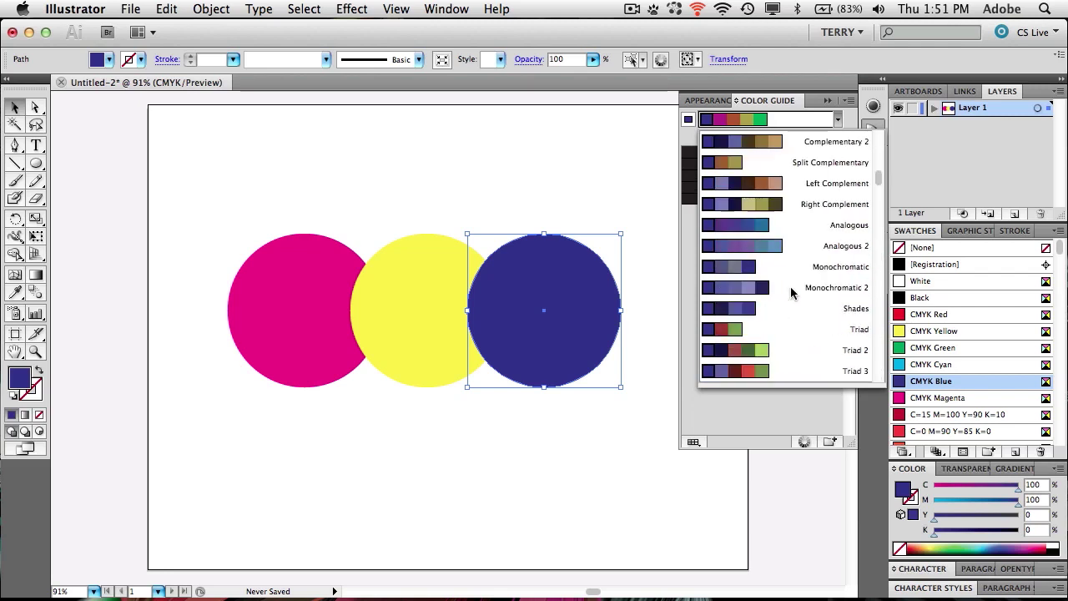
scroll(790, 286, up, 1)
scroll(791, 288, down, 2)
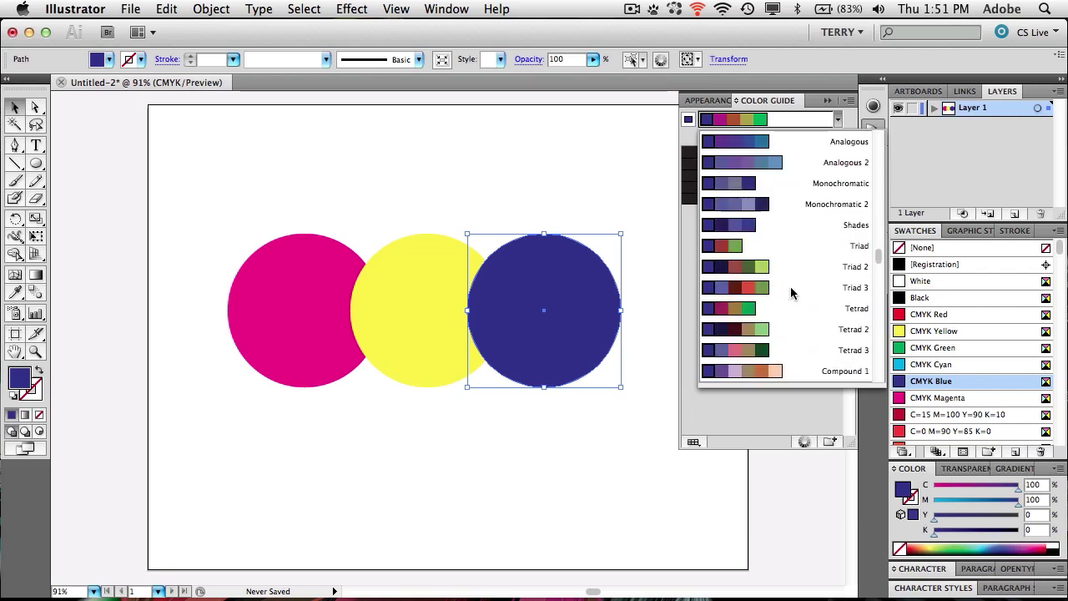
click(753, 287)
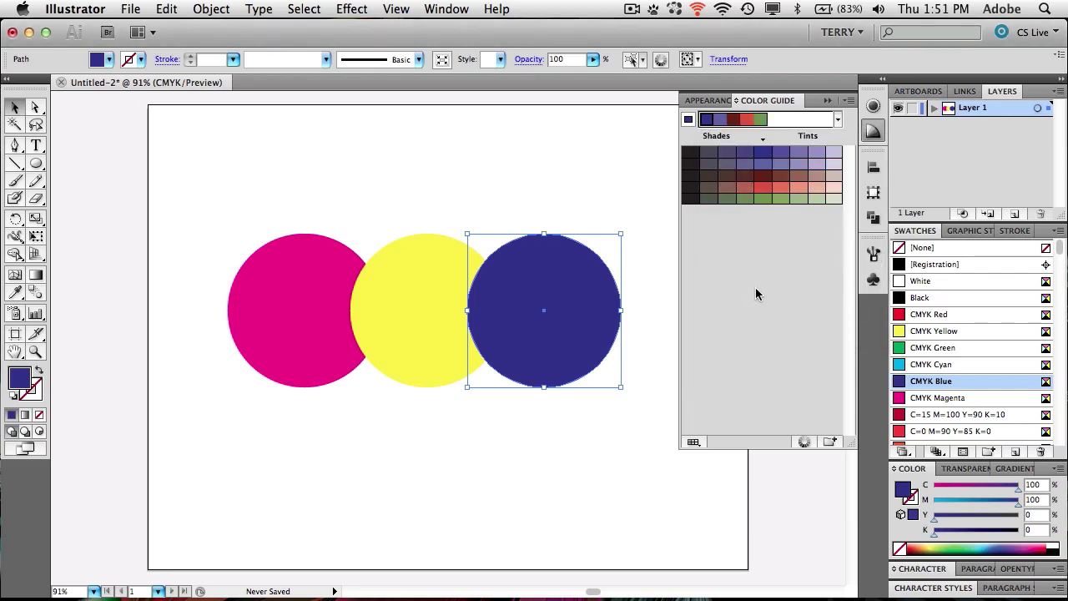
Recolor the circles from the Triad 3 harmony: right one light violet-blue, middle one dark maroon, left one green
click(723, 121)
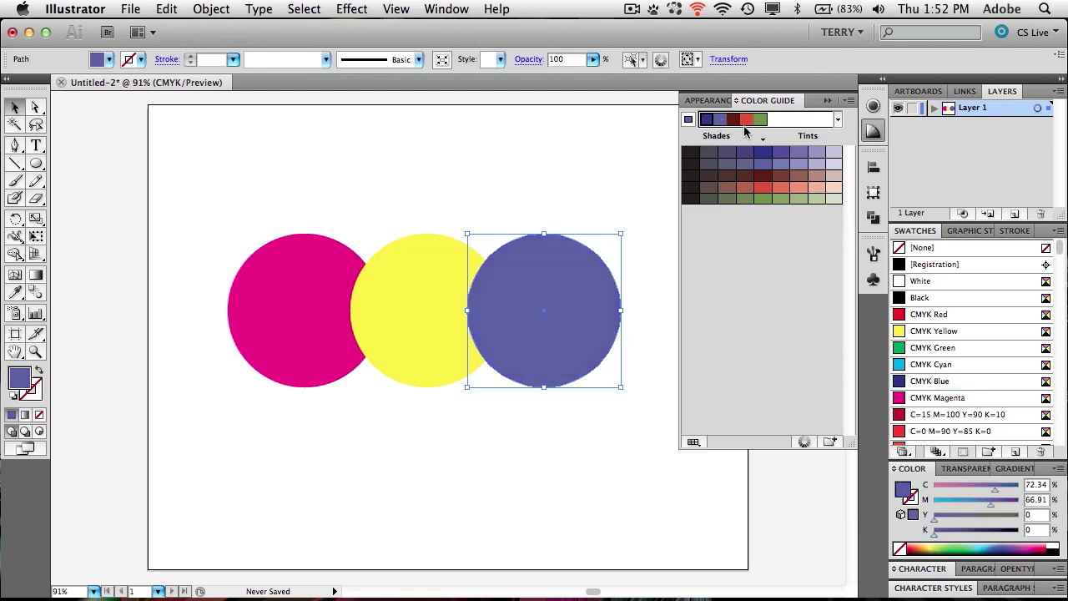
click(434, 295)
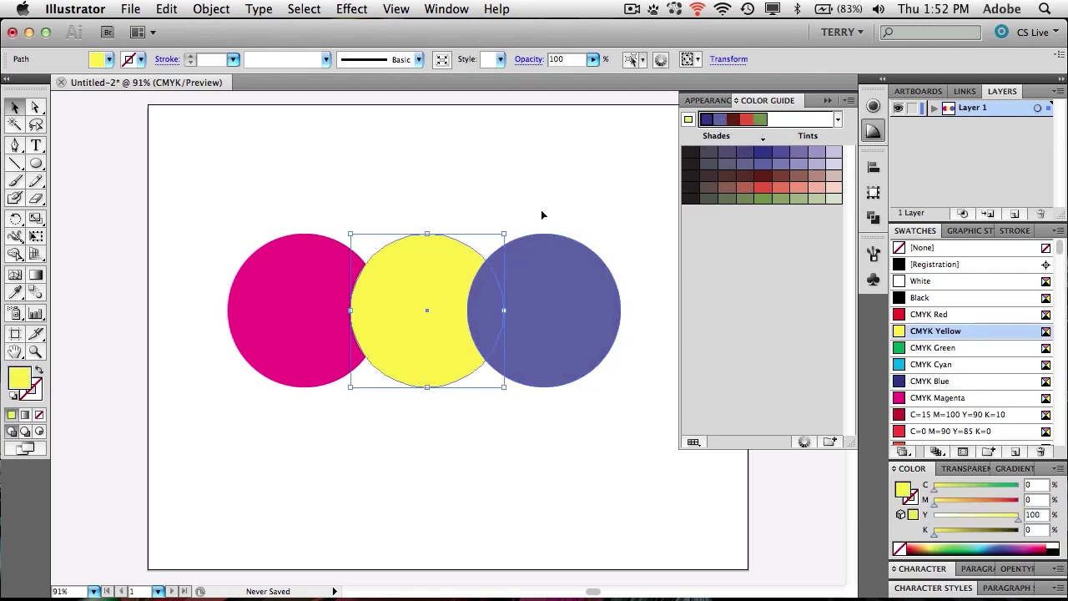
click(734, 120)
click(302, 312)
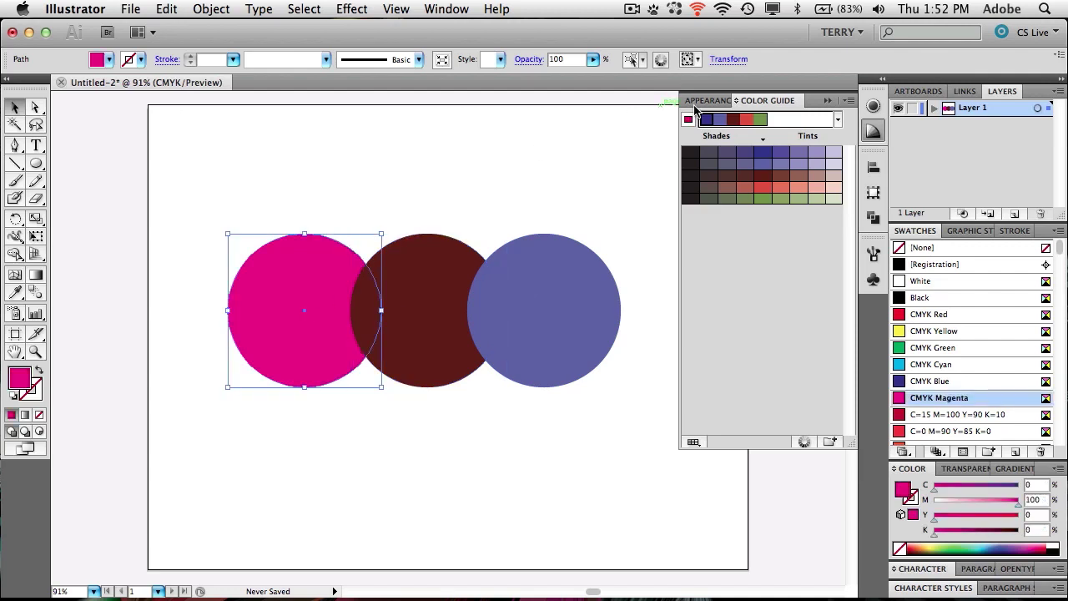
click(760, 120)
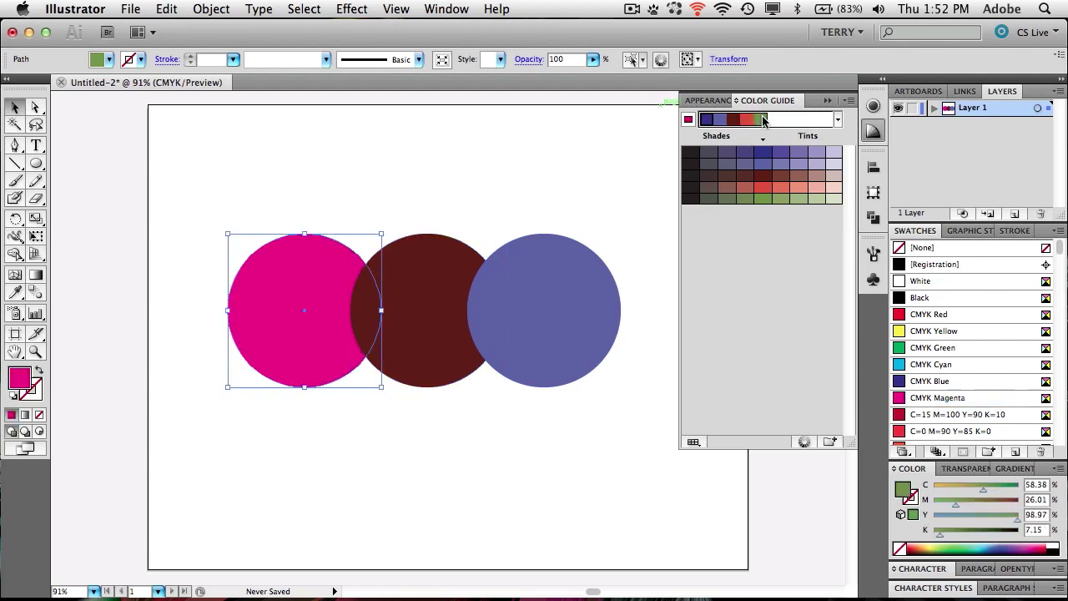
click(532, 170)
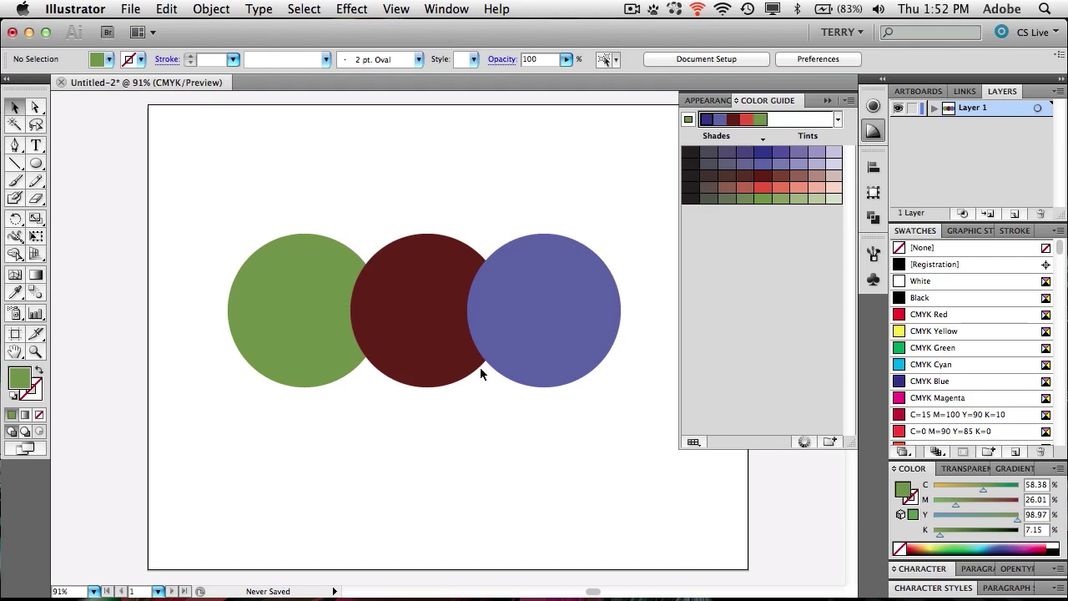
Change the left circle's fill to the harmony's red and the middle circle's fill to its dark blue
click(303, 352)
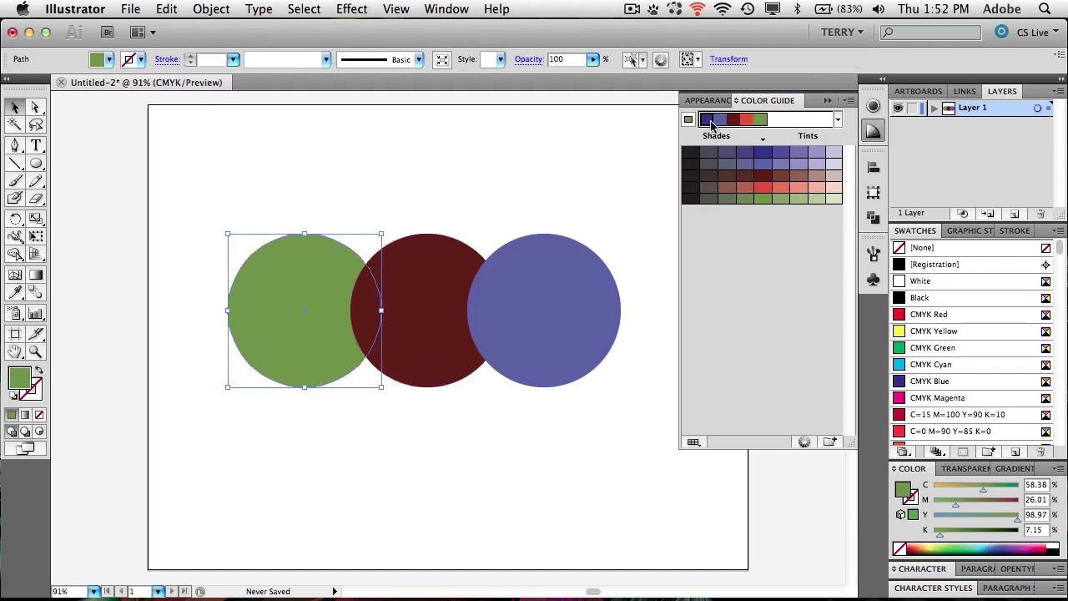
click(747, 122)
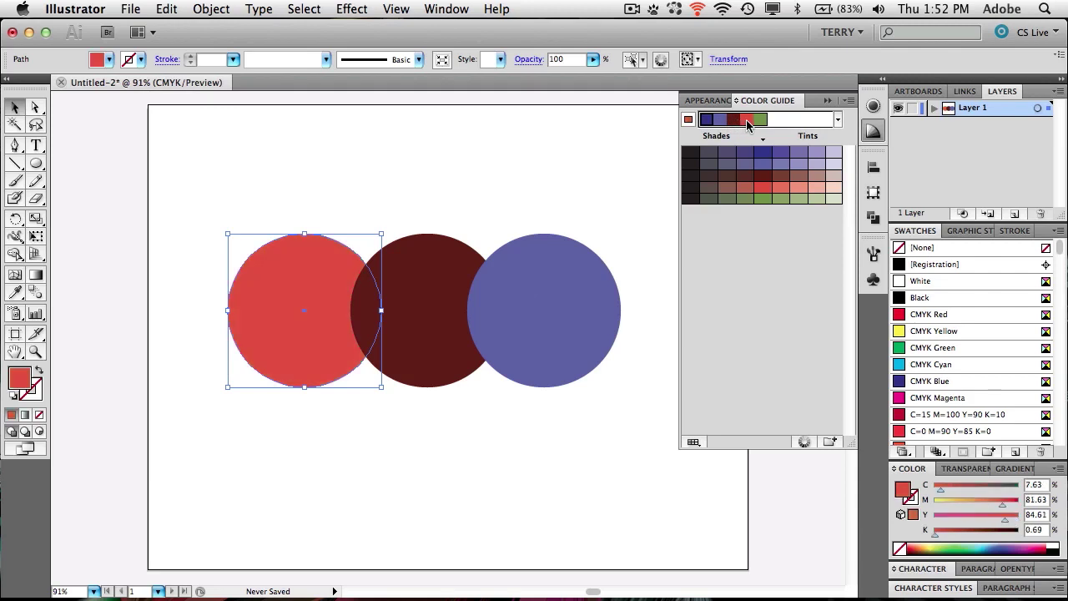
click(448, 276)
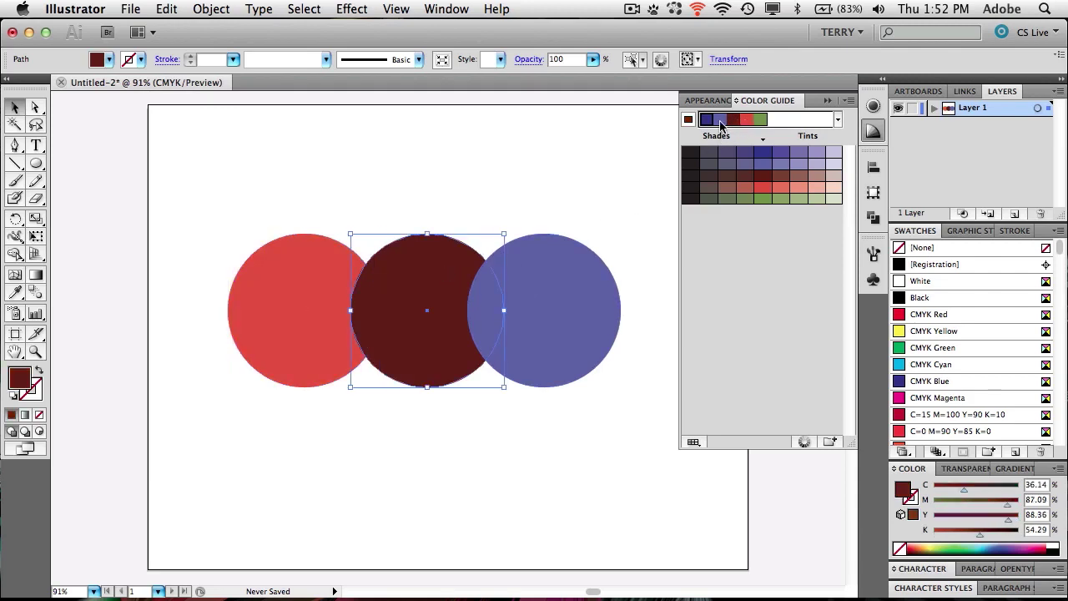
click(721, 121)
click(707, 119)
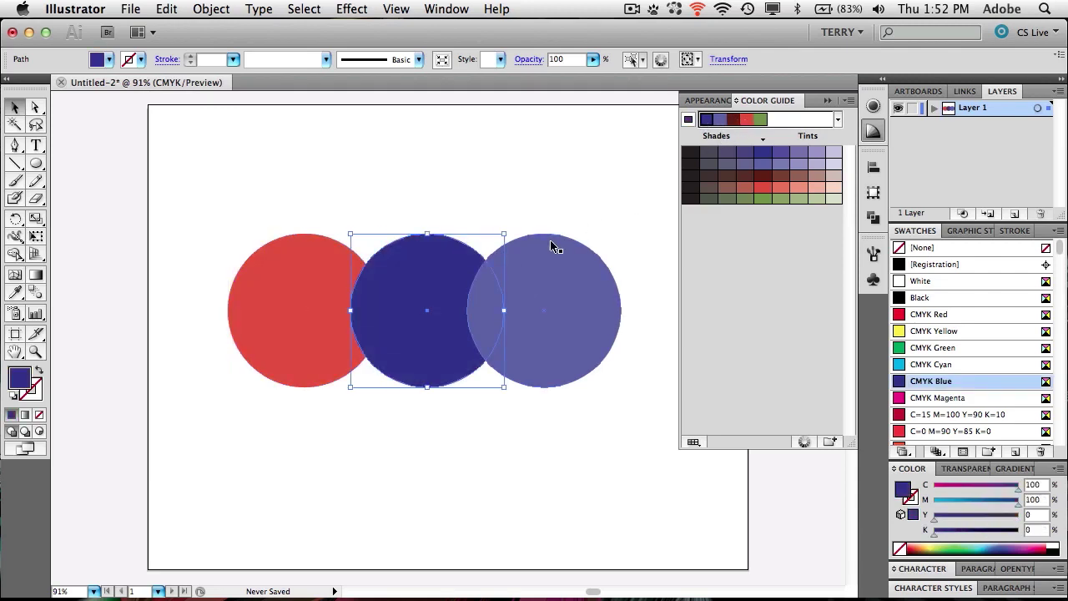
click(605, 192)
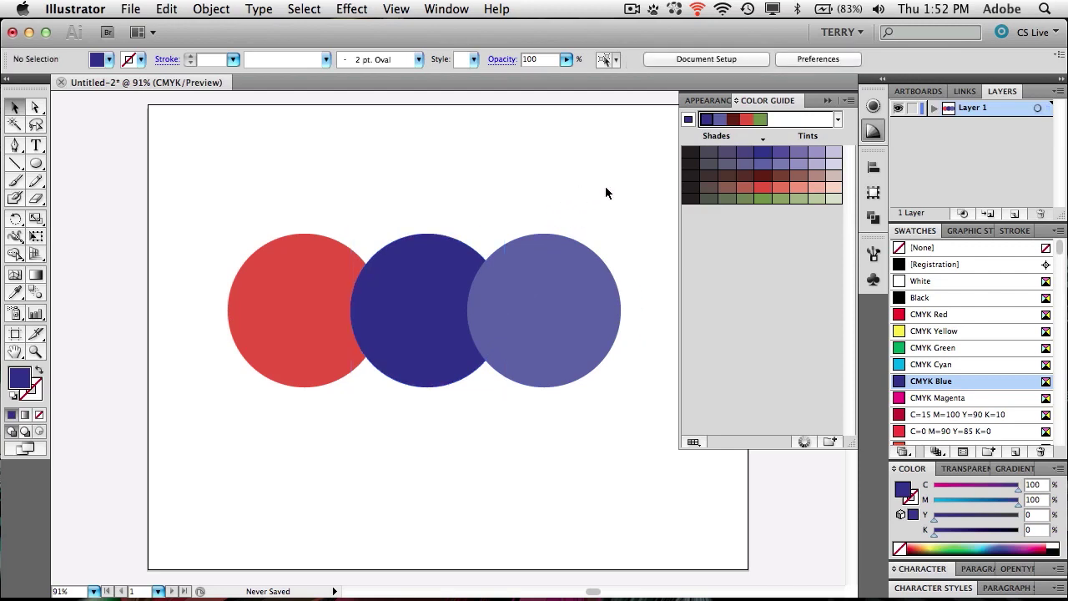
Swap the fills of the left and middle circles using the harmony colors: left one dark blue, middle one red
click(326, 301)
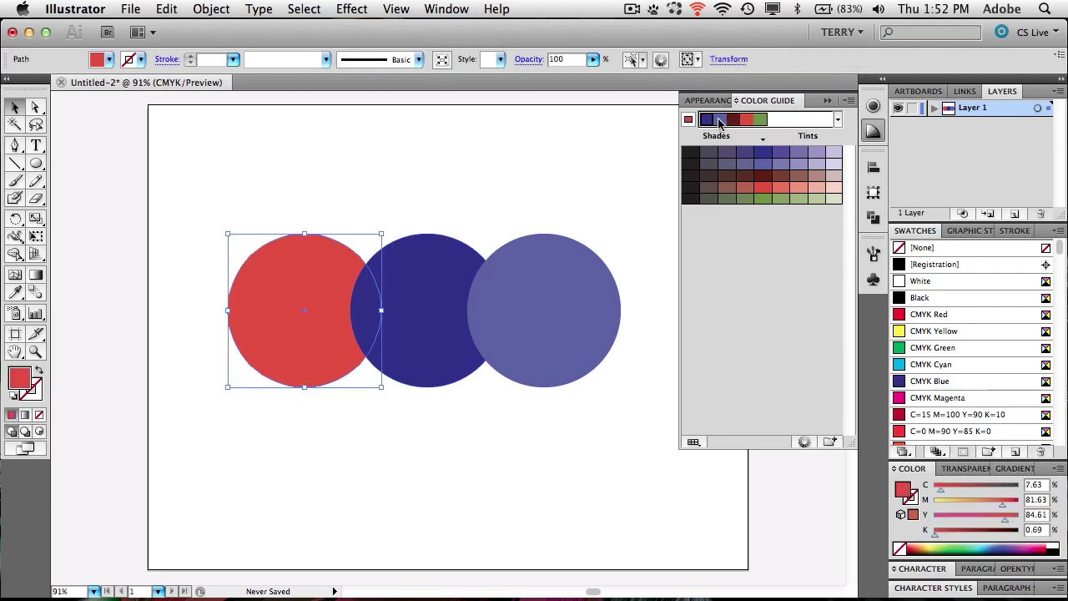
click(707, 122)
click(442, 261)
click(747, 119)
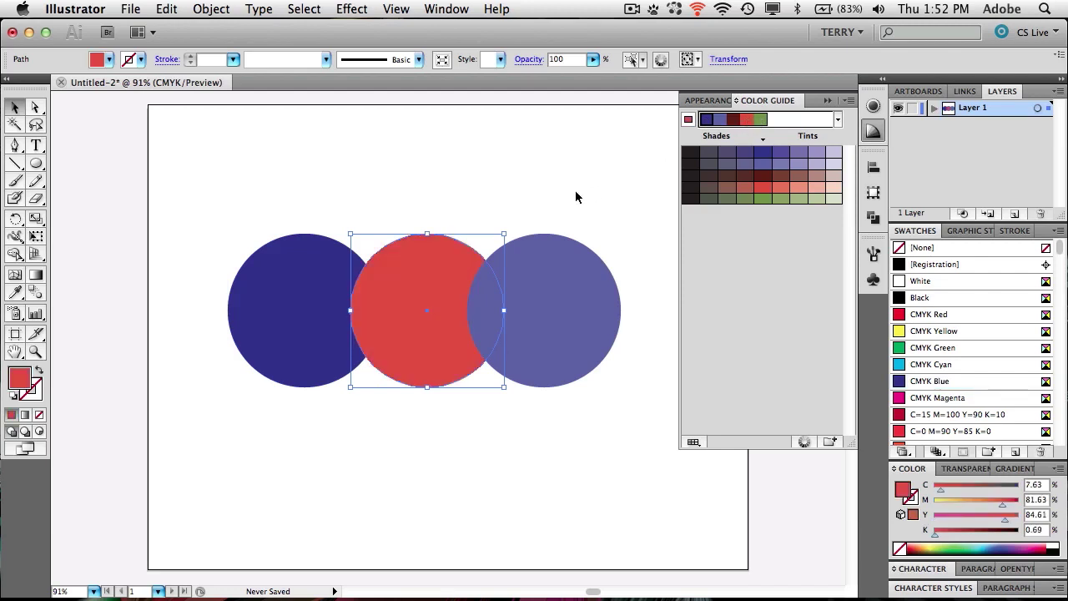
click(570, 190)
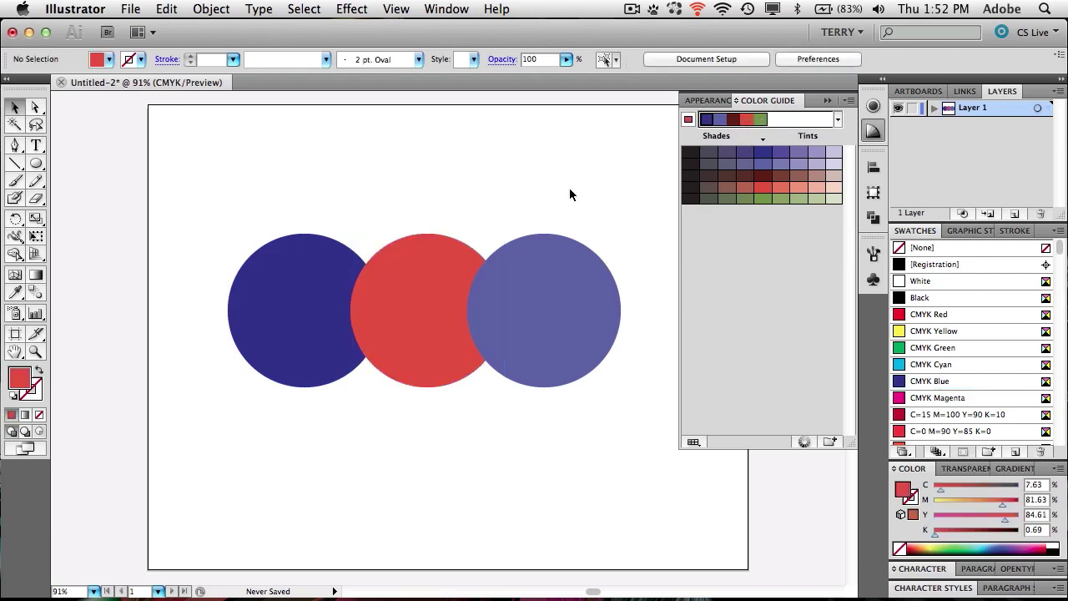
Select all three circles and open Recolor Artwork from the Color Guide, showing the editable color wheel for the Triad 3 harmony
drag(209, 191, 629, 420)
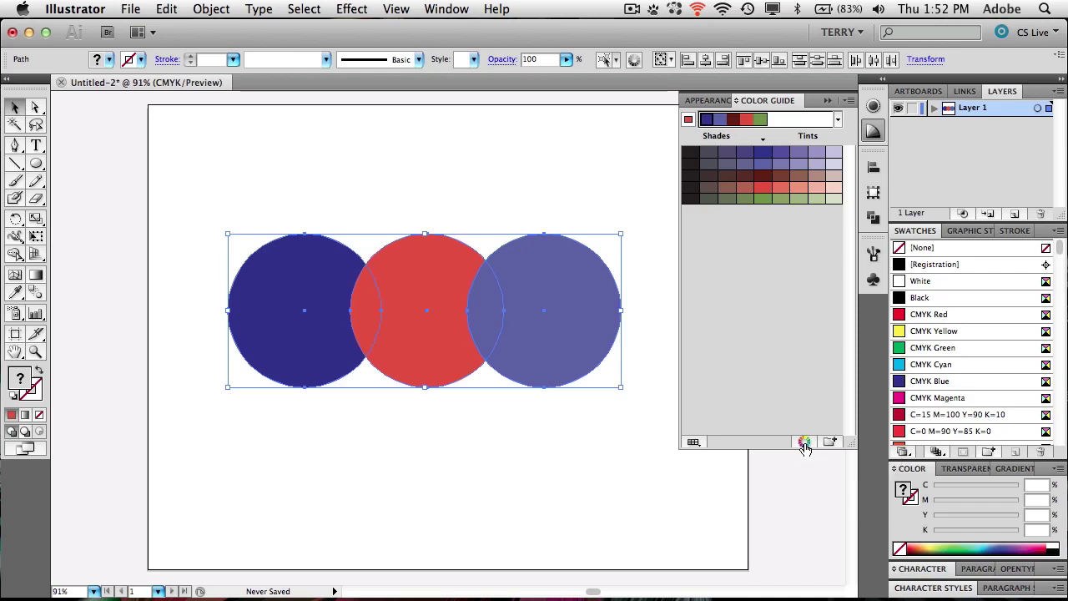
click(805, 444)
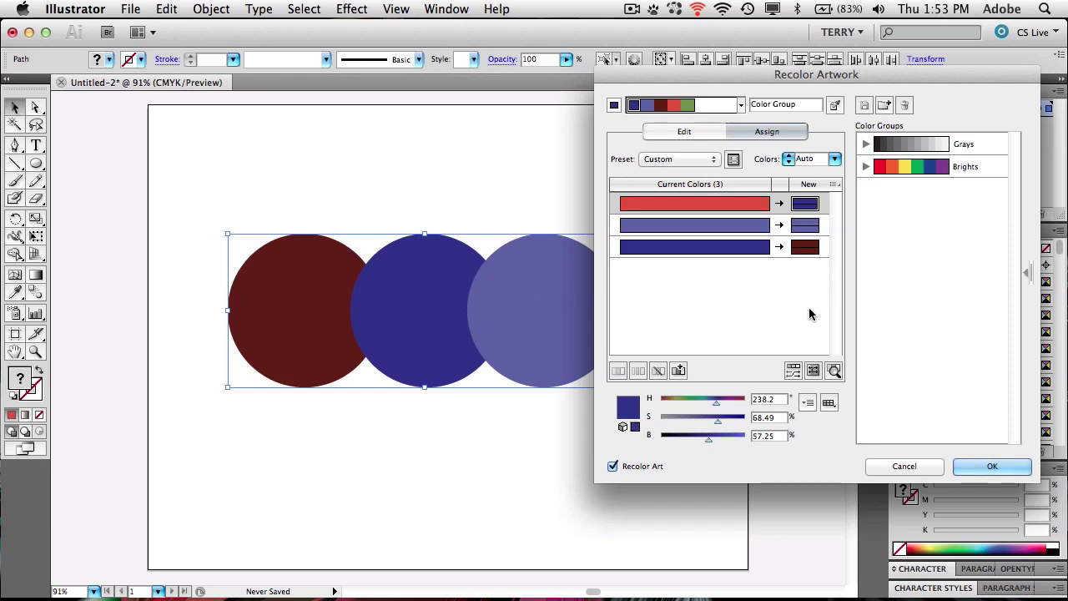
click(741, 105)
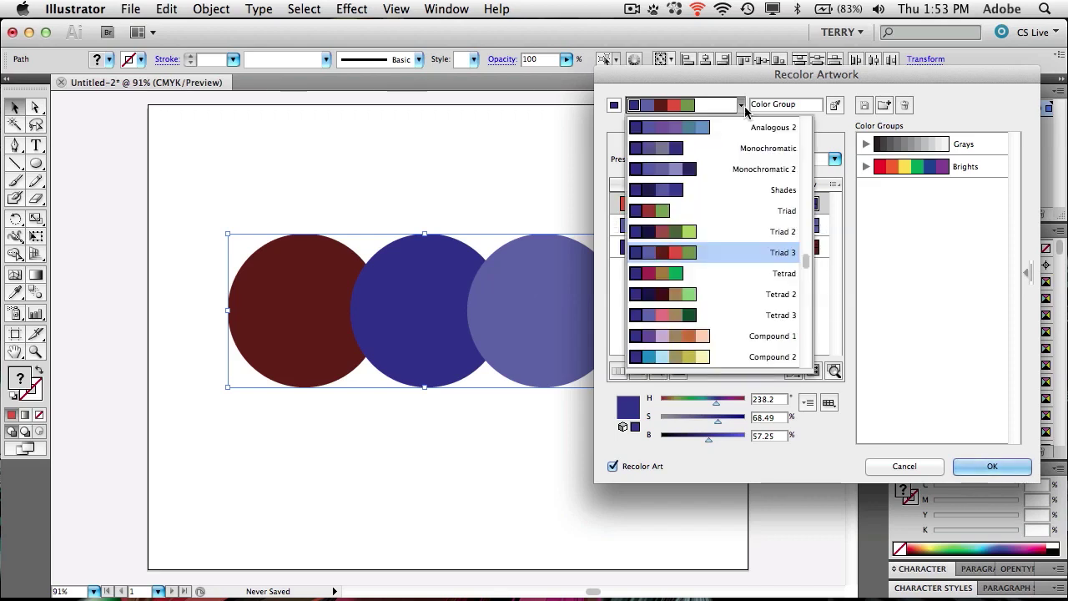
click(839, 303)
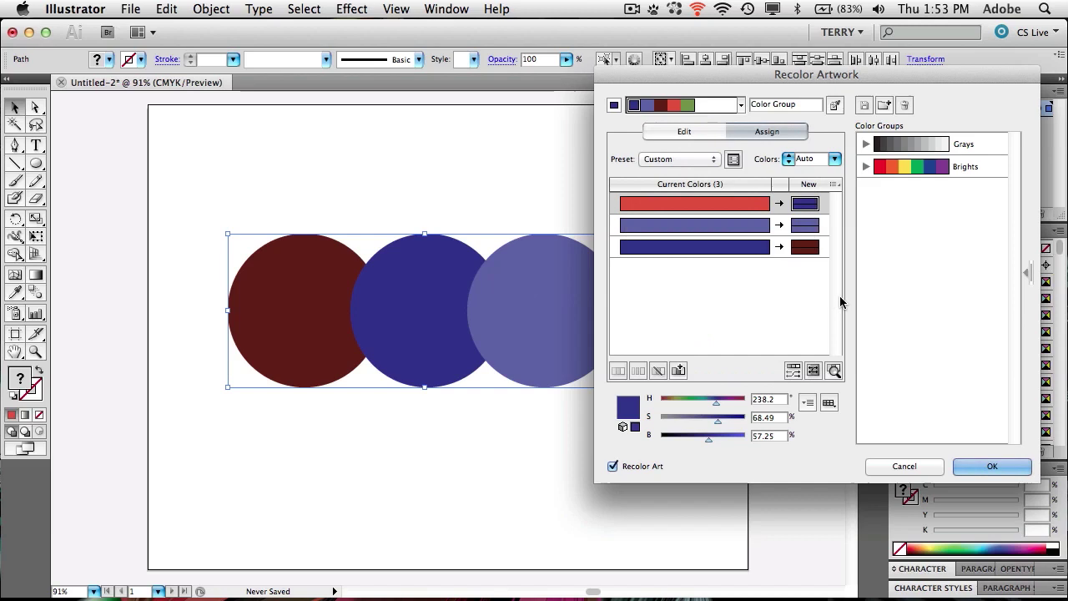
click(678, 132)
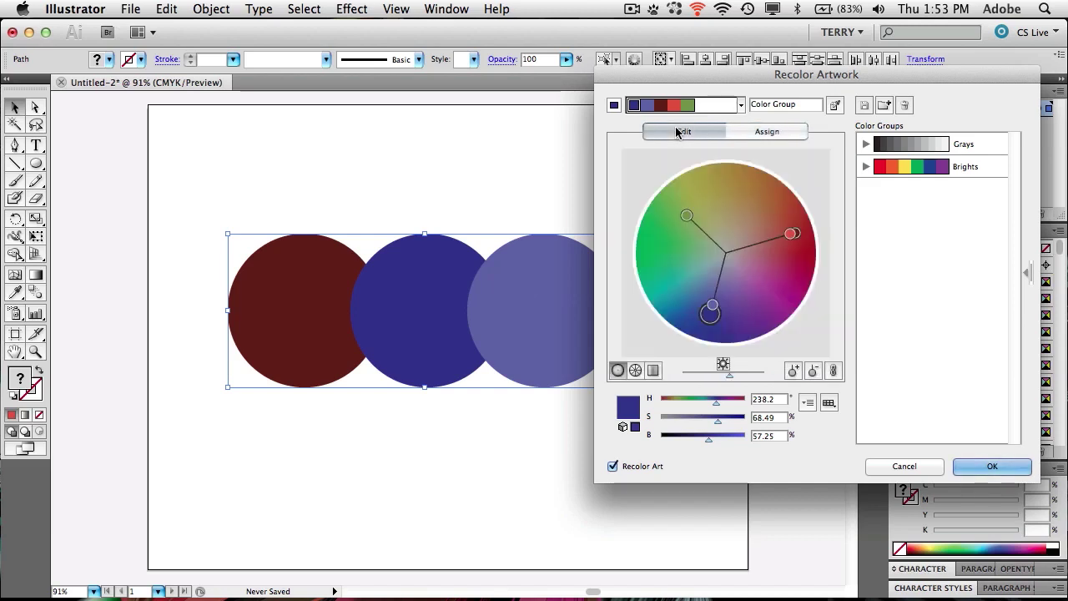
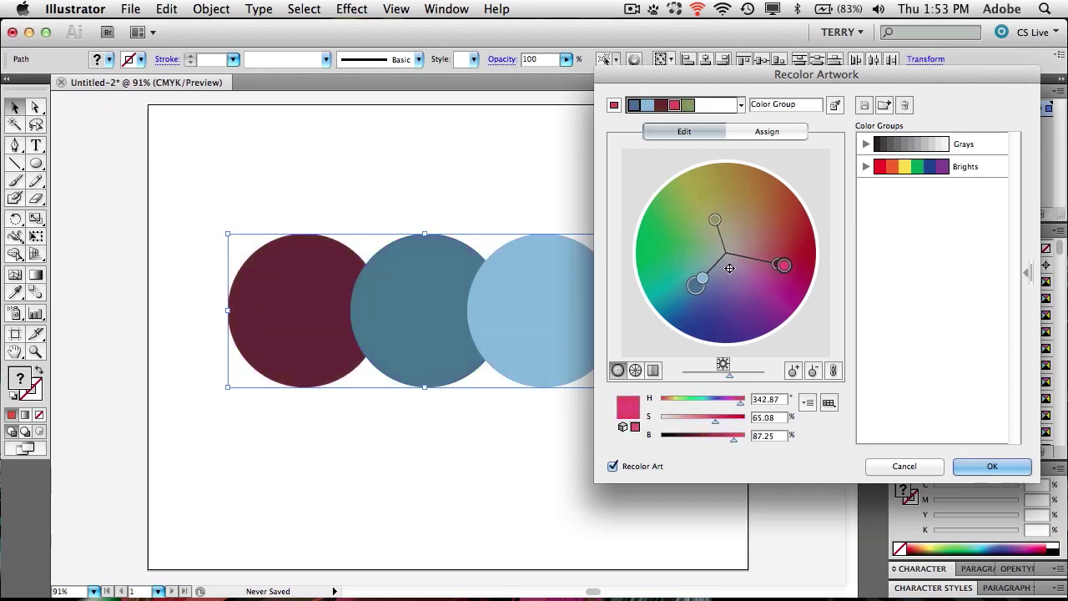
Shift the harmony on the color wheel to a golden-brown base of about H 42°, S 61%, B 57% and apply the recoloring
drag(703, 280, 788, 221)
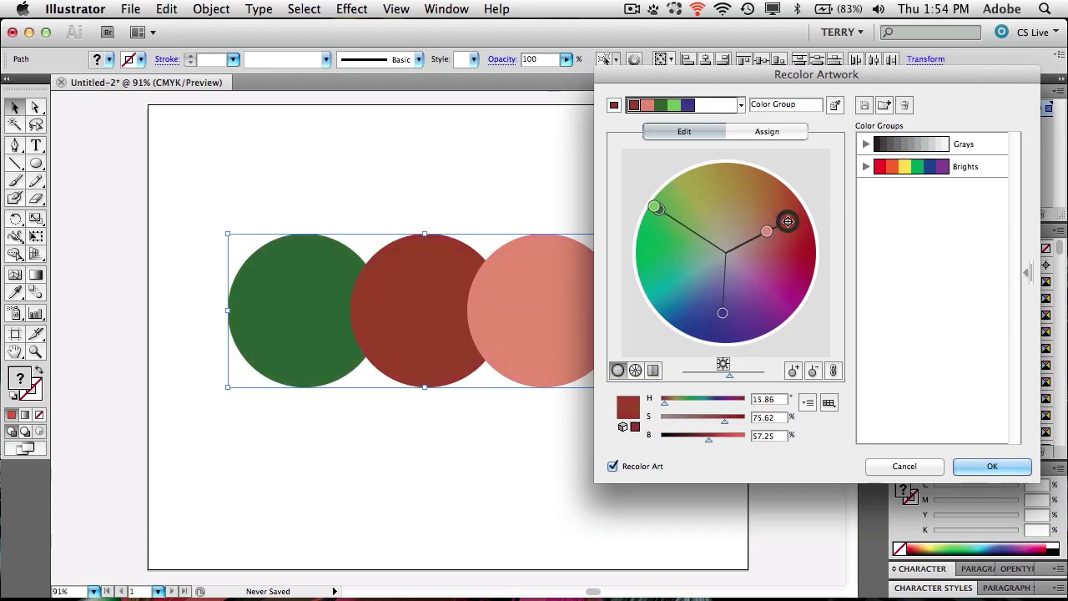
drag(656, 207, 711, 260)
click(676, 217)
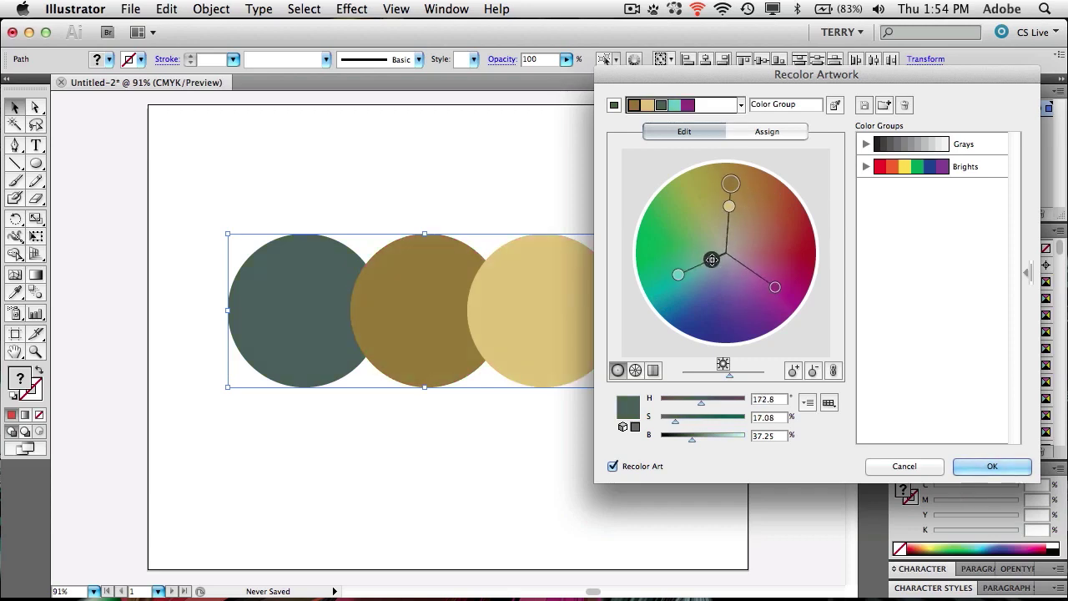
mouse_move(730, 182)
mouse_down()
mouse_move(734, 206)
mouse_move(739, 199)
mouse_up()
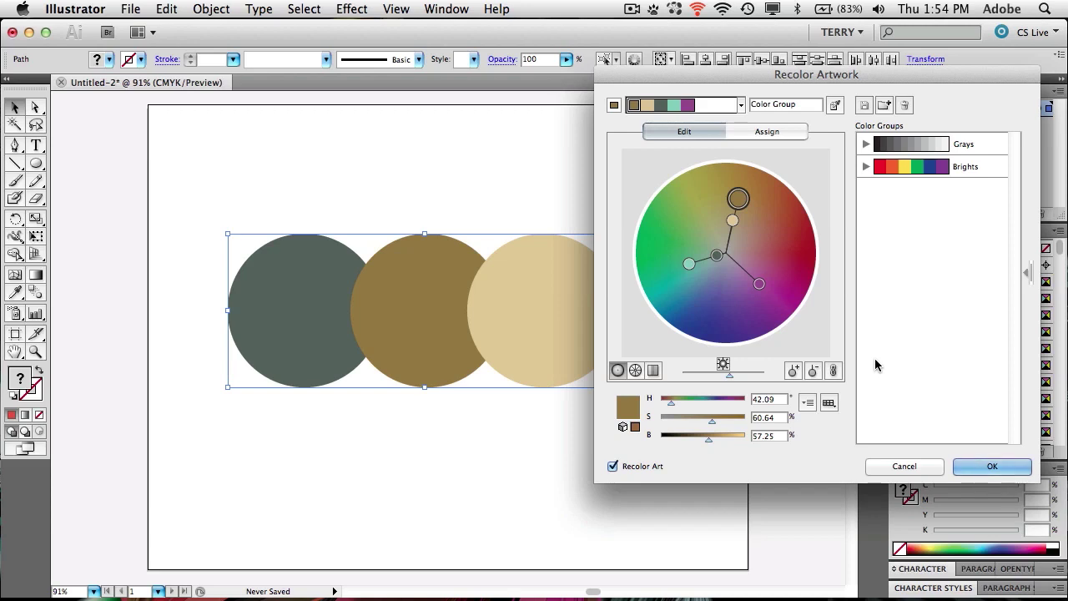
click(995, 467)
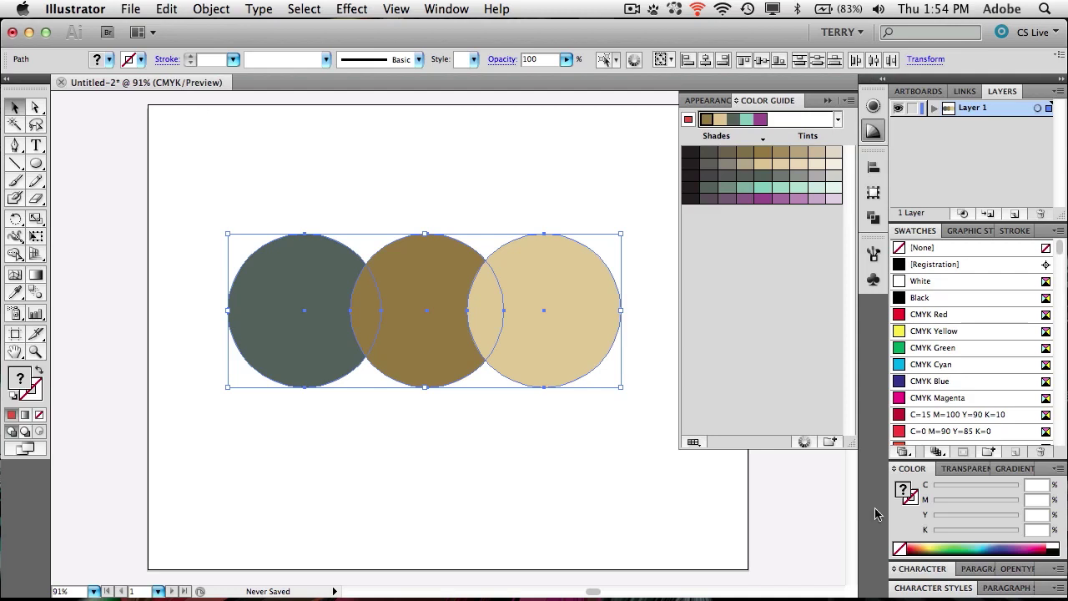
Reopen Recolor Artwork for the circles and apply the 3 color job preset with the PANTONE solid coated library
click(804, 442)
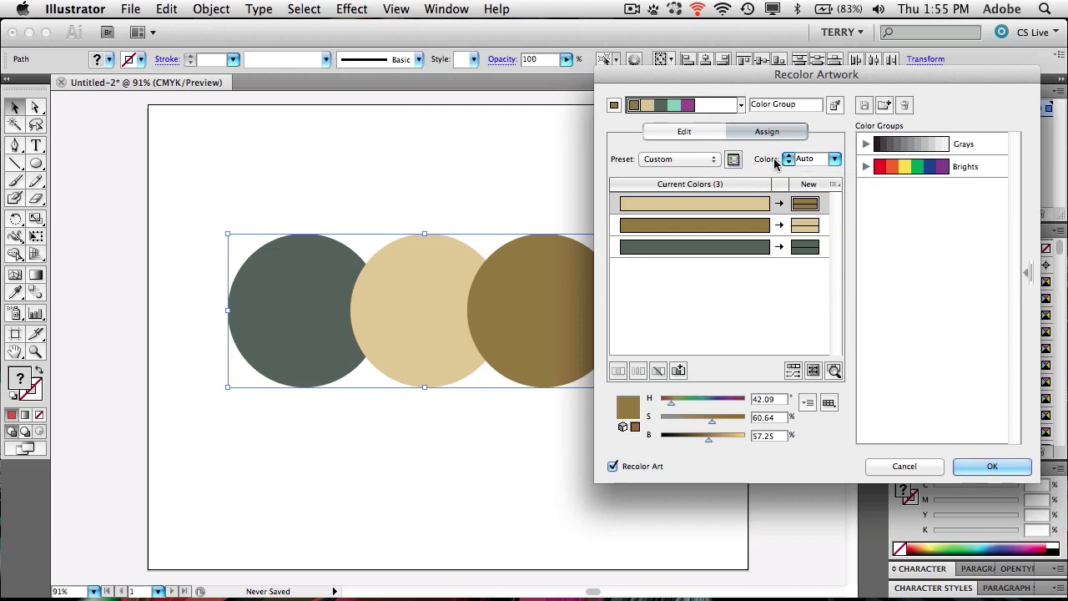
click(697, 160)
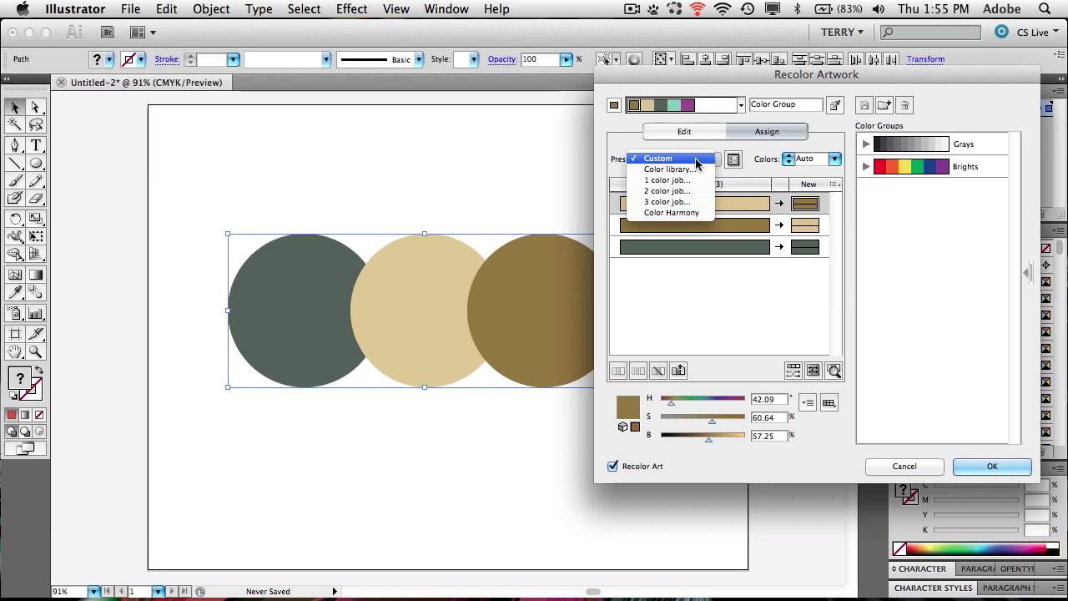
click(703, 134)
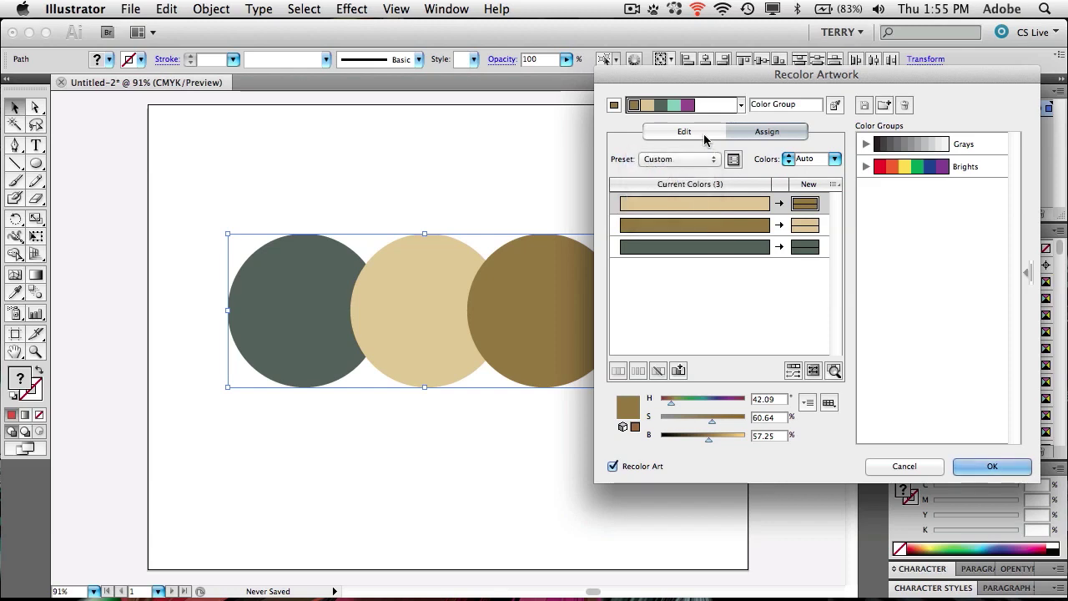
click(699, 158)
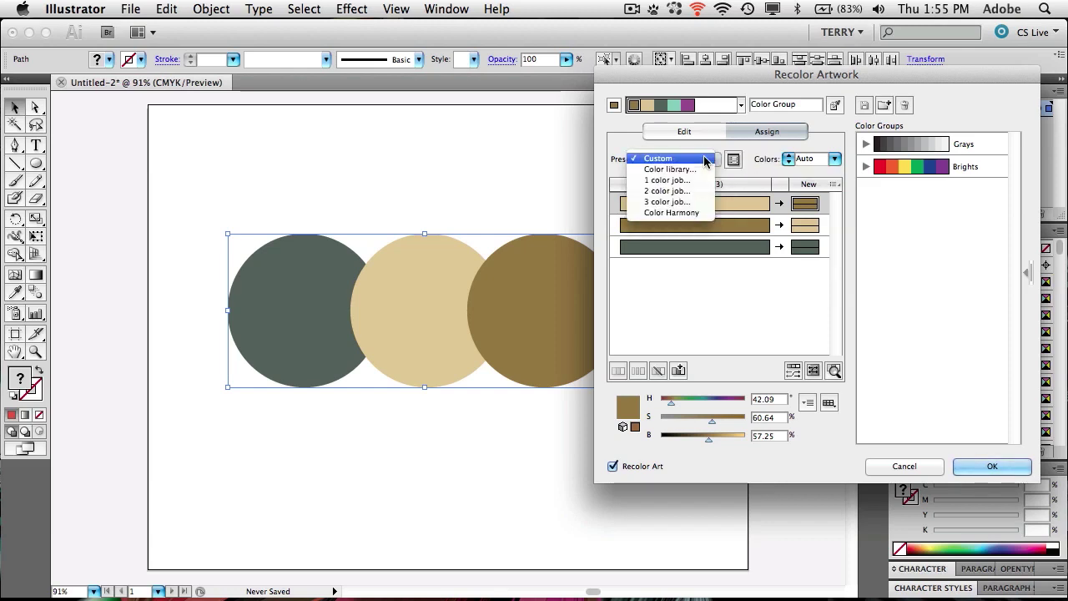
click(705, 202)
click(483, 219)
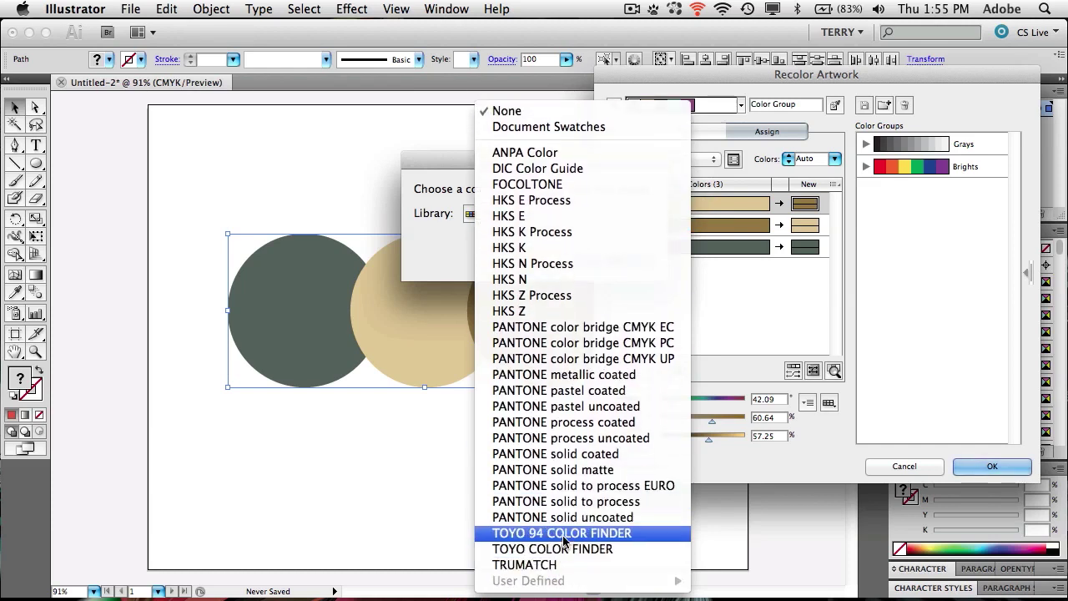
click(580, 454)
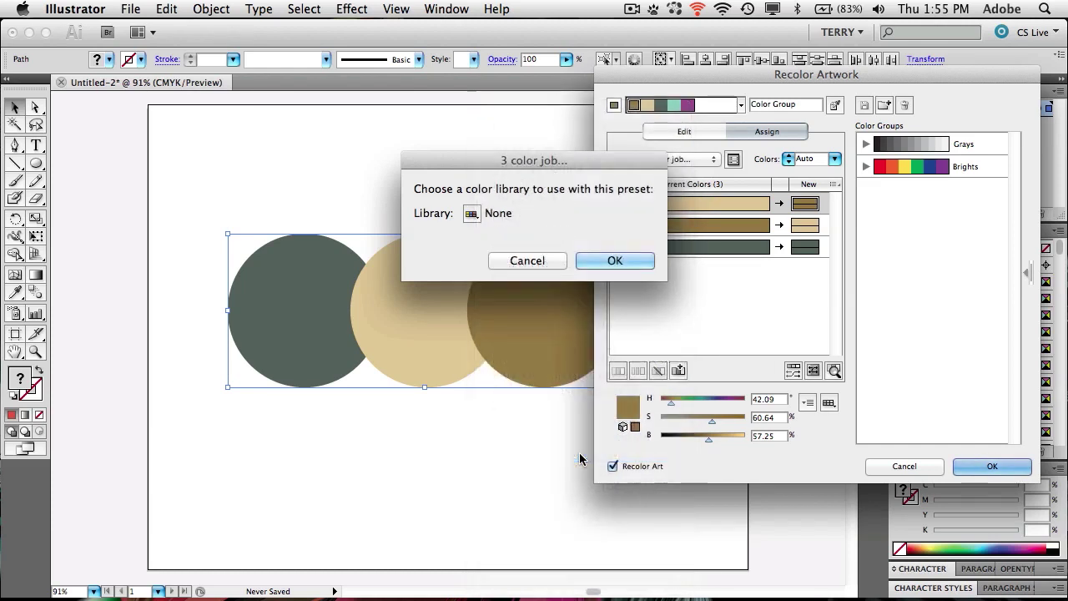
click(616, 258)
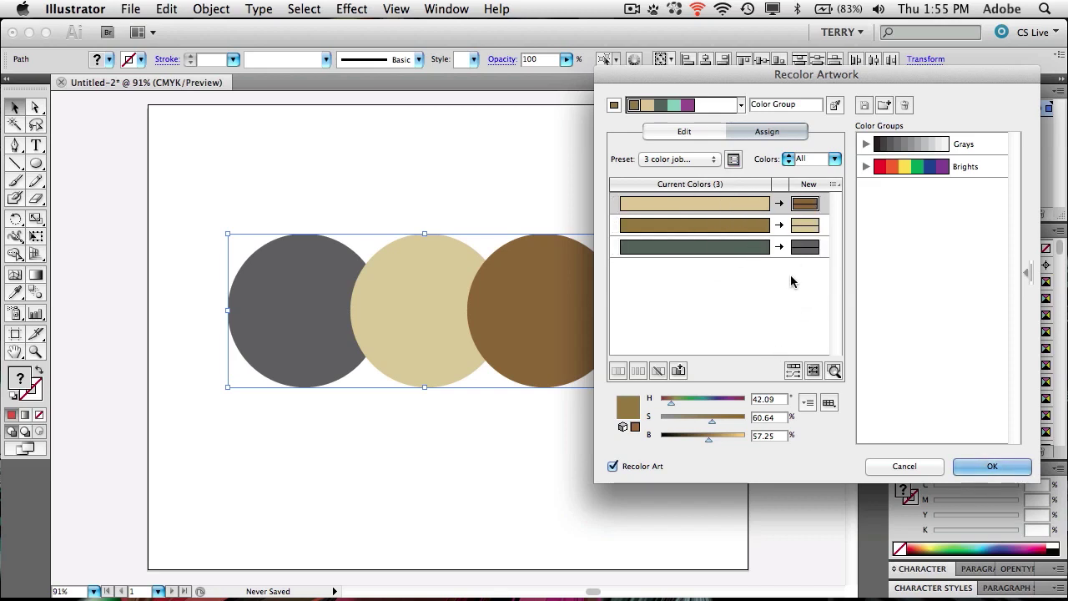
Shift the library-limited harmony on the color wheel to a muted violet base of about H 247°, S 45%, B 57%
click(698, 135)
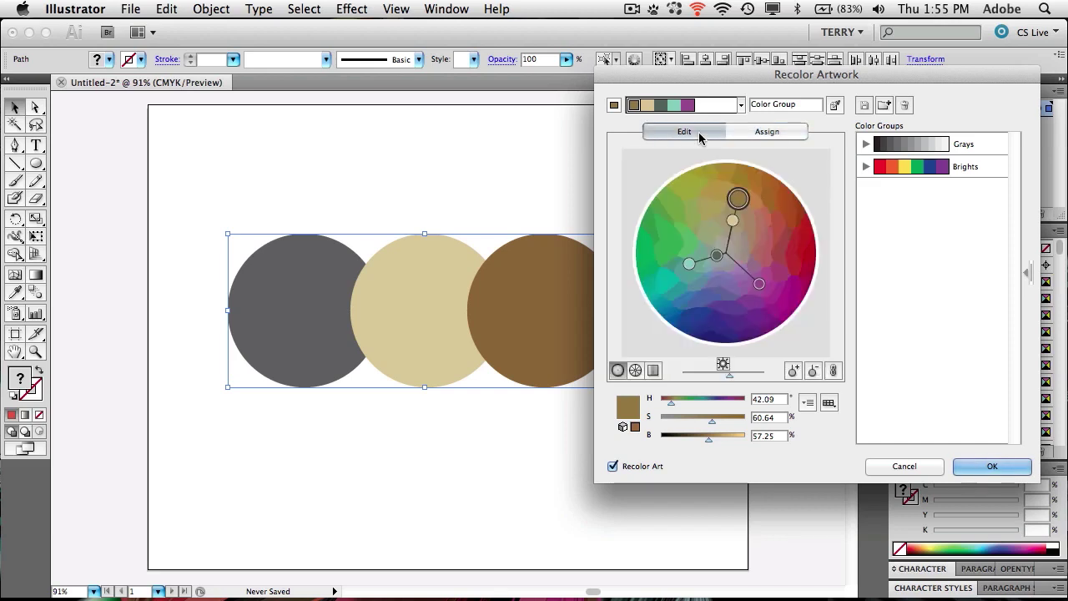
drag(738, 194, 724, 293)
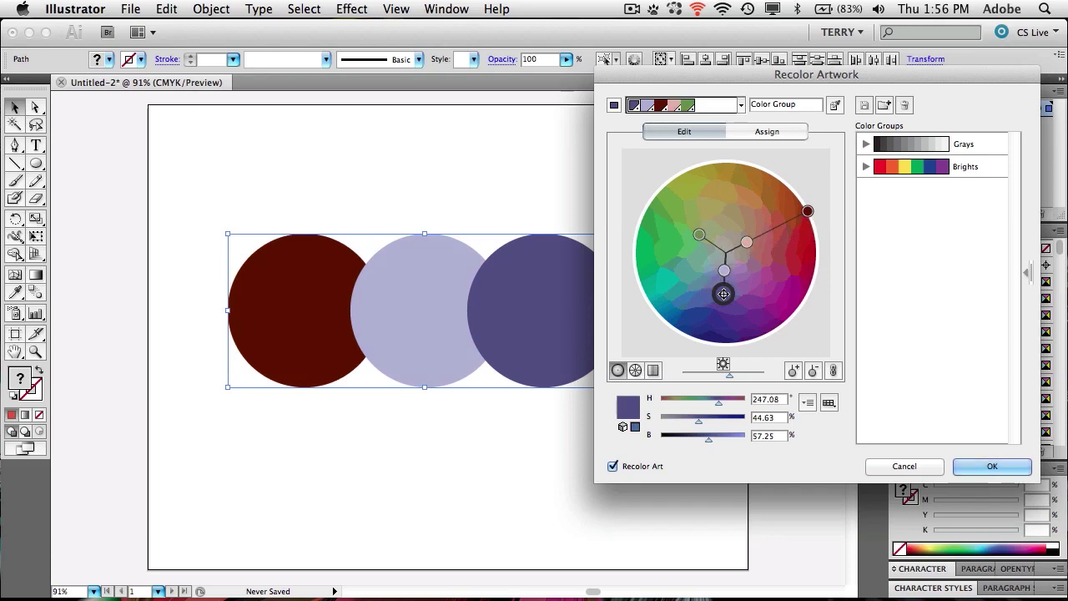